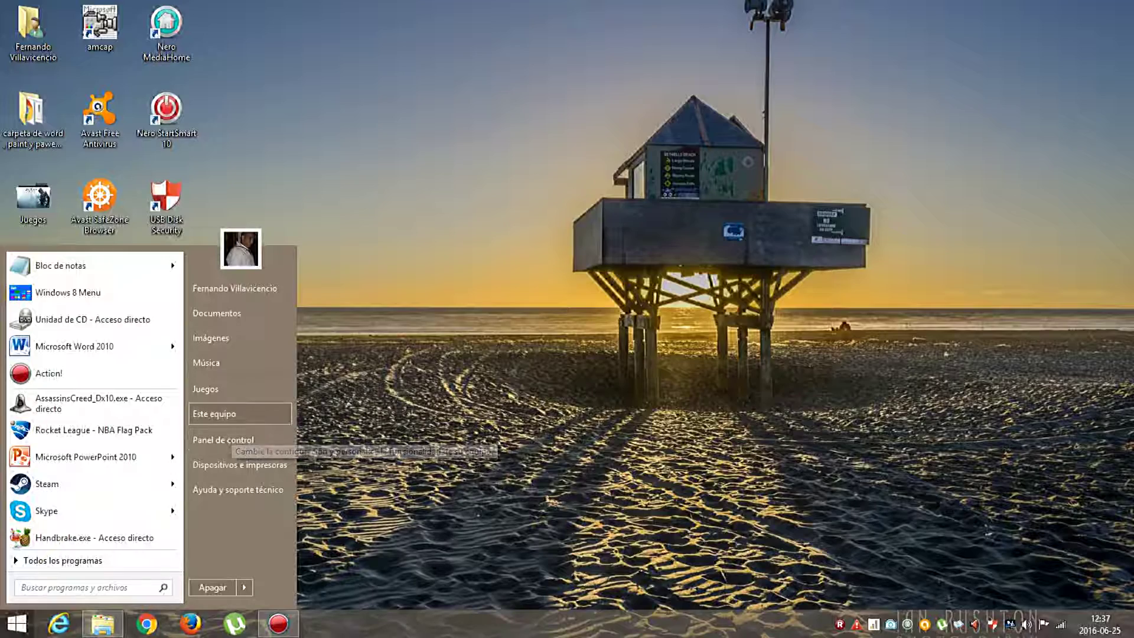
# - Open the Outlast YT folder inside JUEGOS\outlast on the respaldos (E:) drive
pyautogui.click(234, 415)
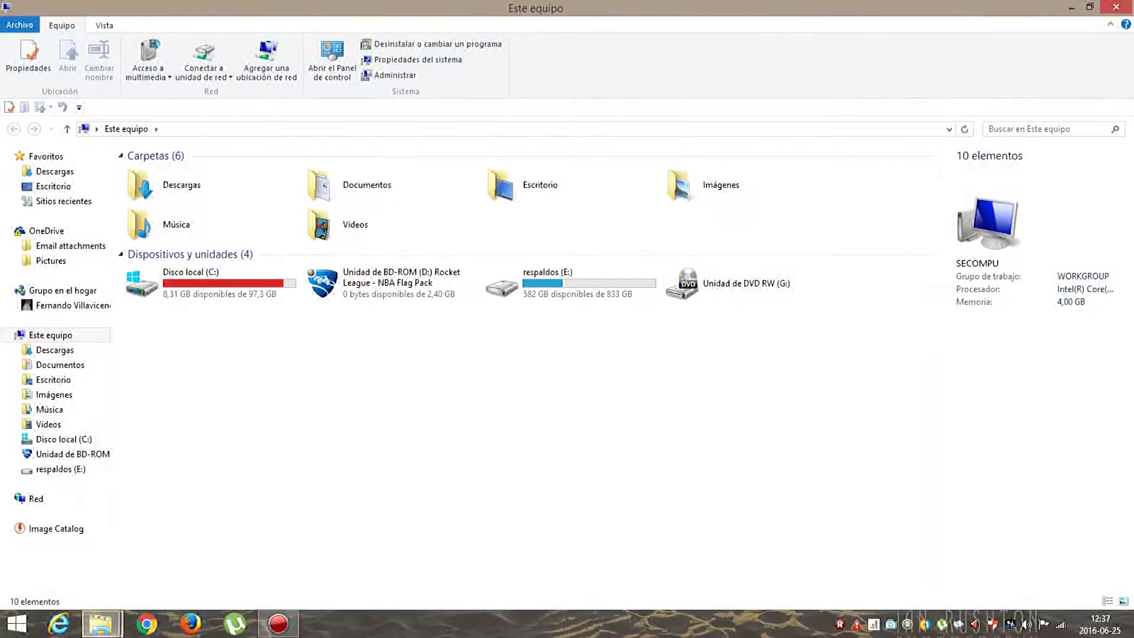
pyautogui.click(571, 284)
pyautogui.doubleClick(555, 283)
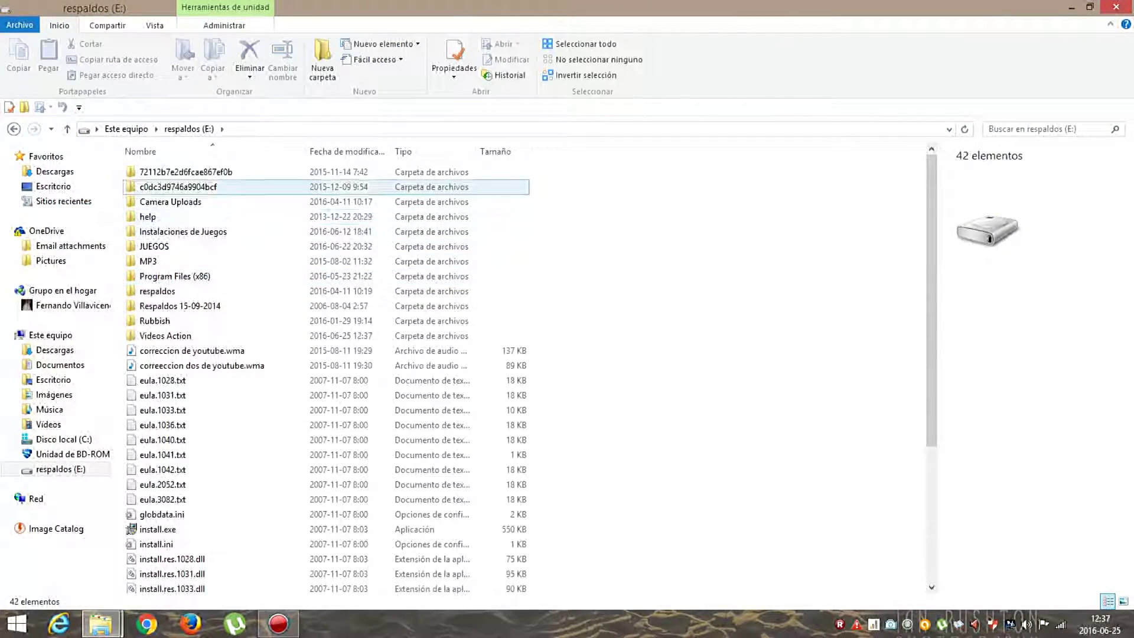
pyautogui.doubleClick(183, 232)
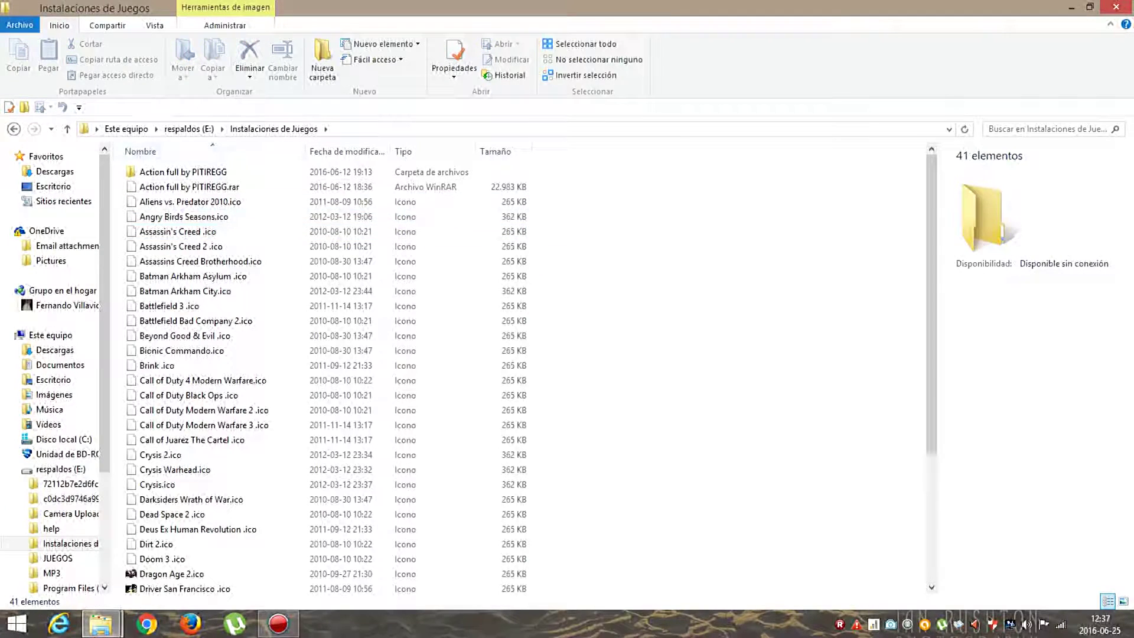
pyautogui.click(189, 129)
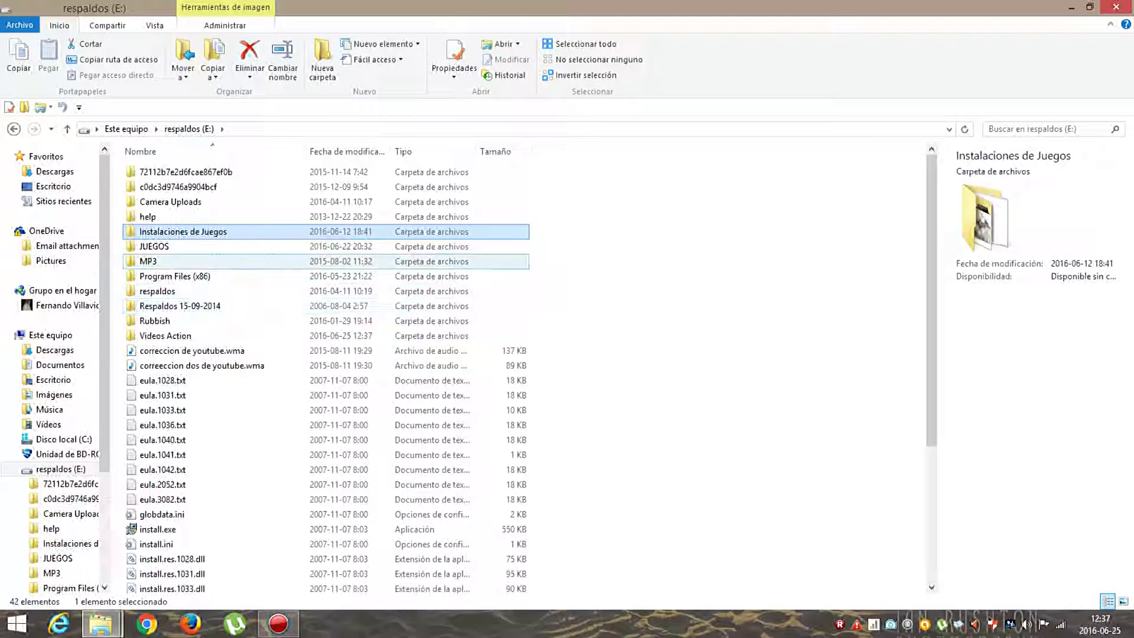
pyautogui.doubleClick(195, 247)
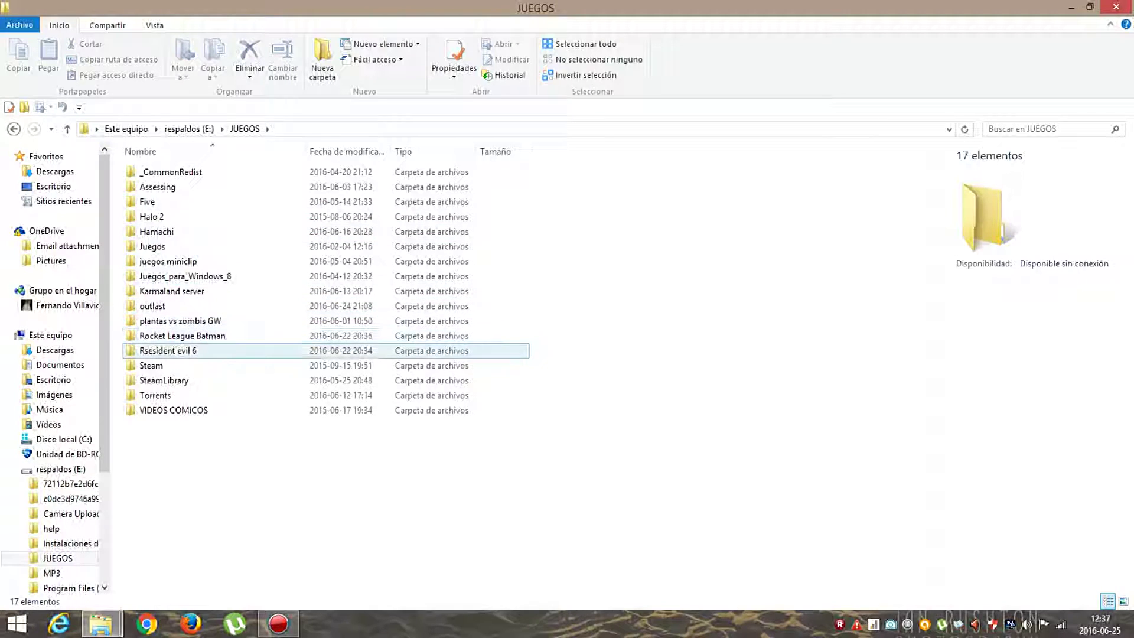
pyautogui.doubleClick(152, 306)
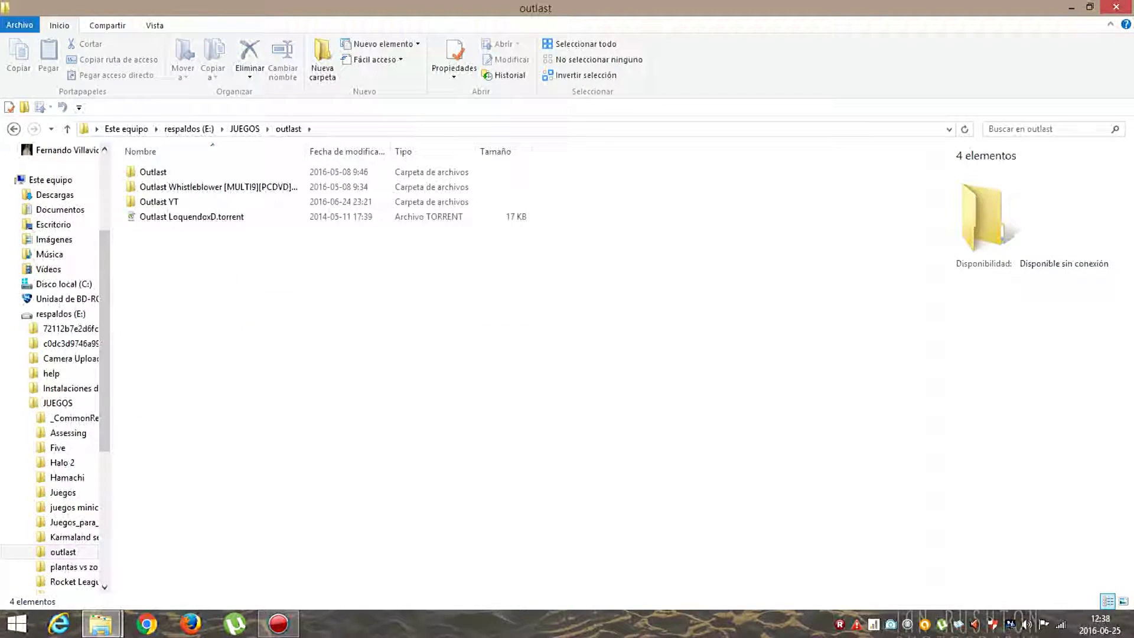
pyautogui.doubleClick(177, 202)
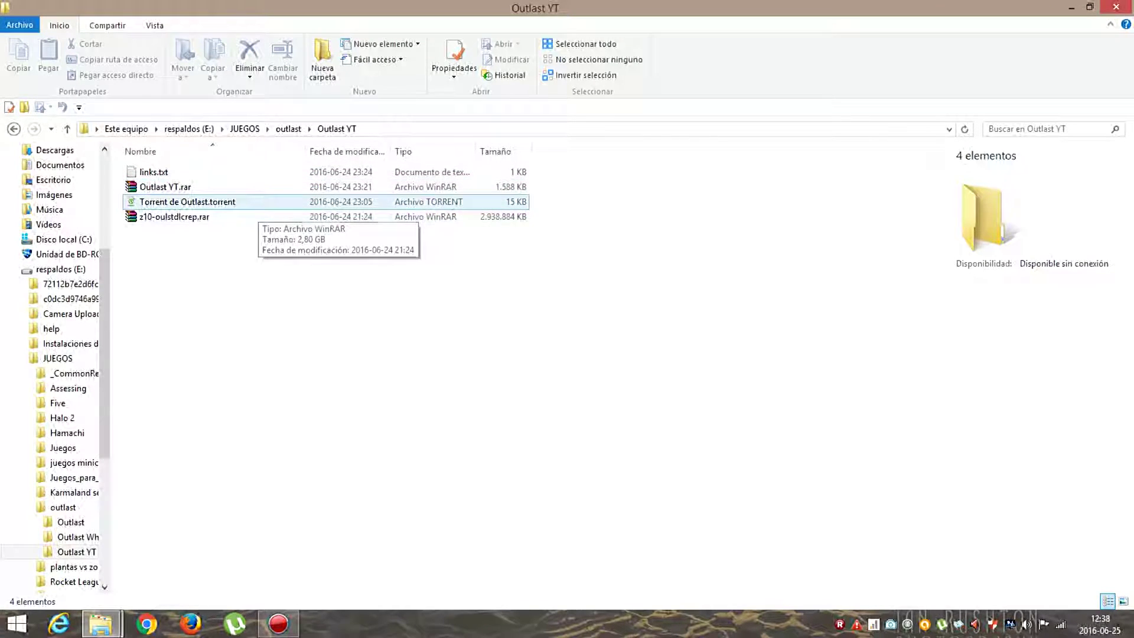
# - Look through the contents of Outlast YT.rar in WinRAR, including the uTorrent, torrent and text files, and close the archive
pyautogui.click(207, 188)
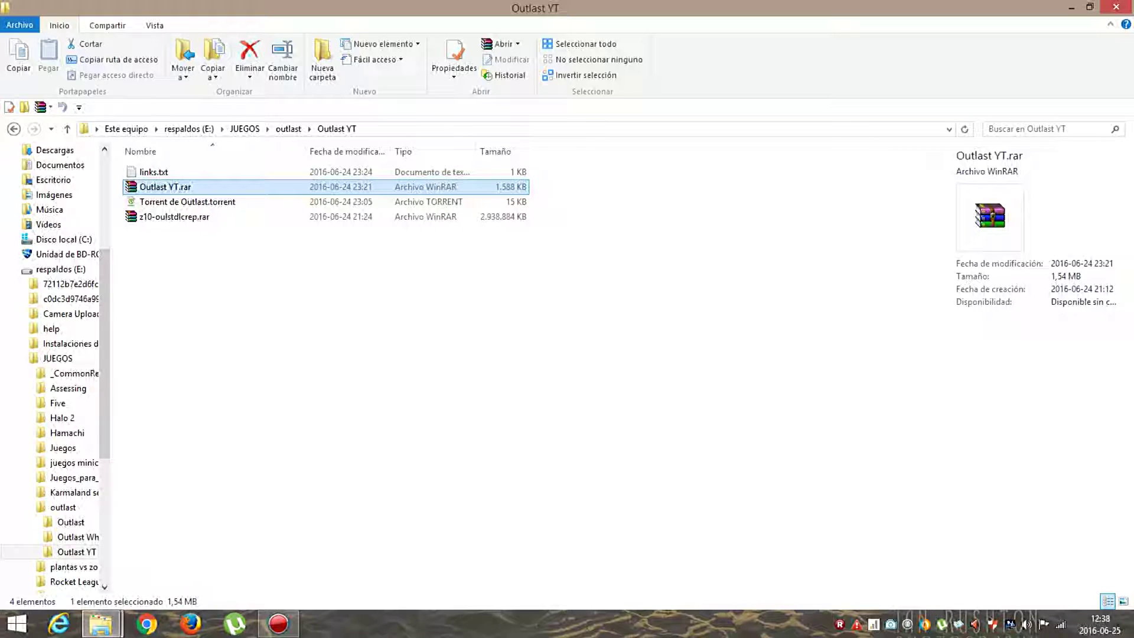
pyautogui.doubleClick(207, 187)
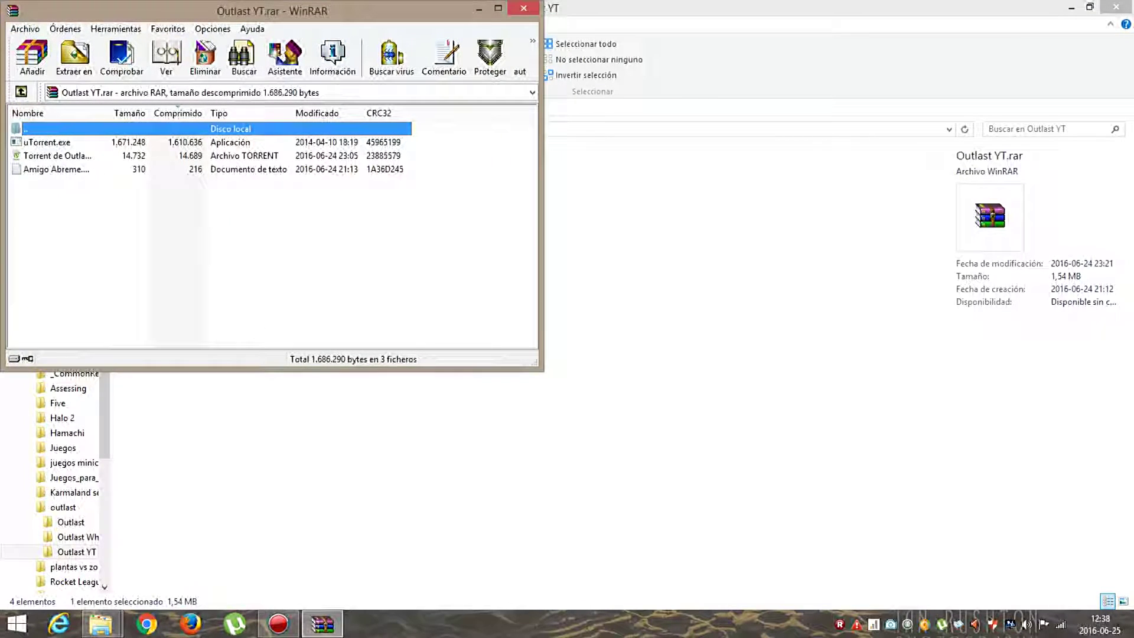
pyautogui.click(57, 142)
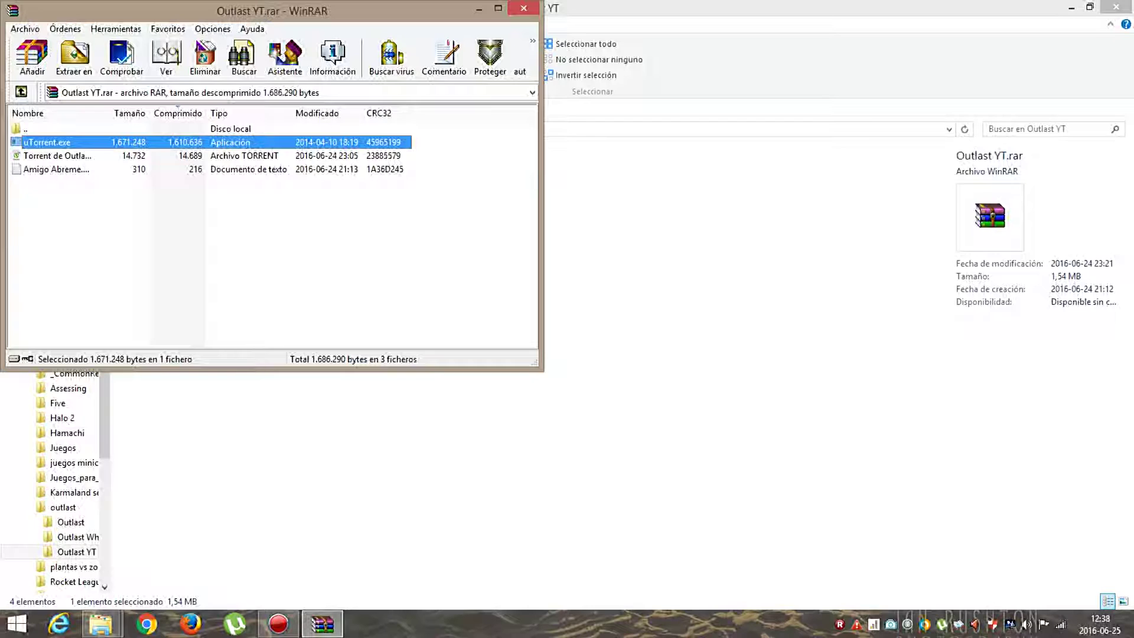
pyautogui.click(57, 156)
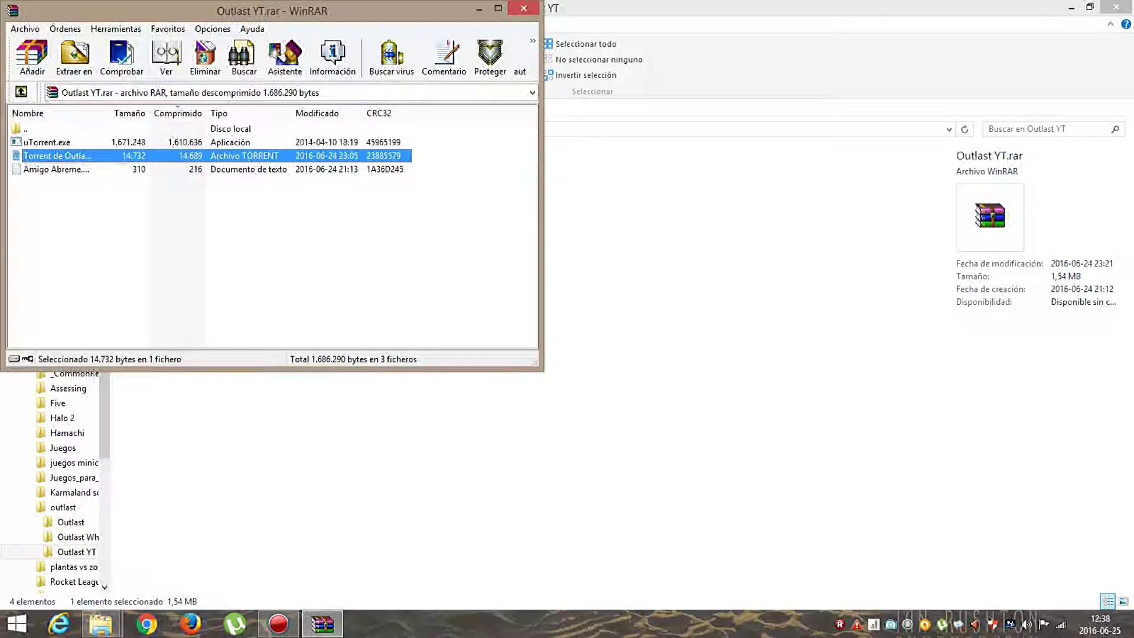
pyautogui.click(56, 170)
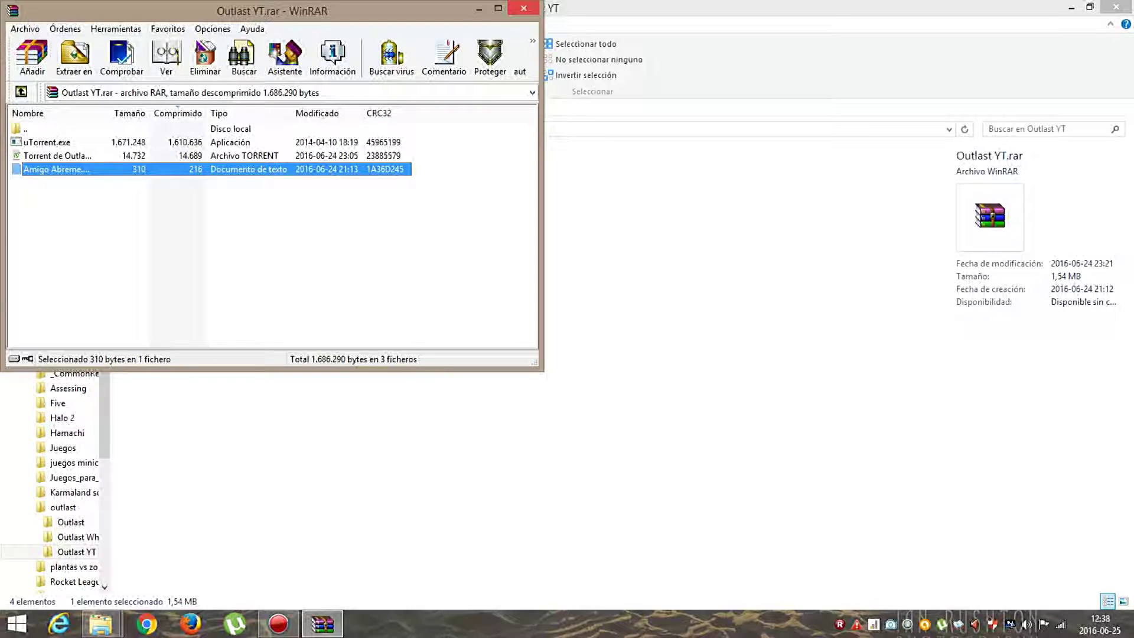
pyautogui.click(523, 8)
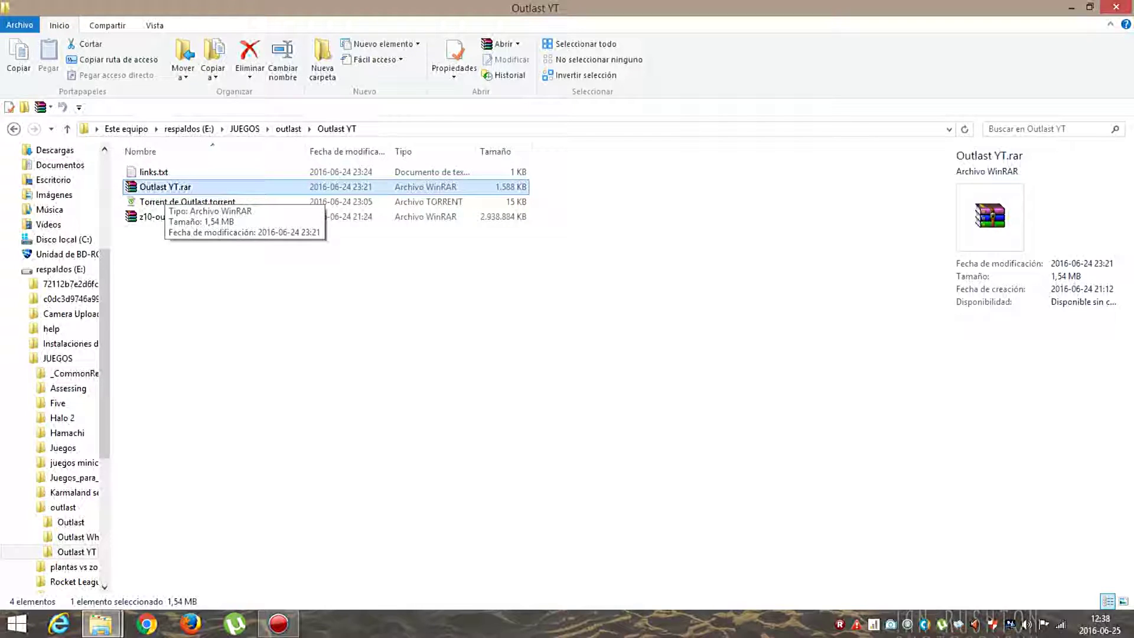
# - Extract Outlast YT.rar into the current folder, confirming any replacement of existing files
pyautogui.rightClick(177, 187)
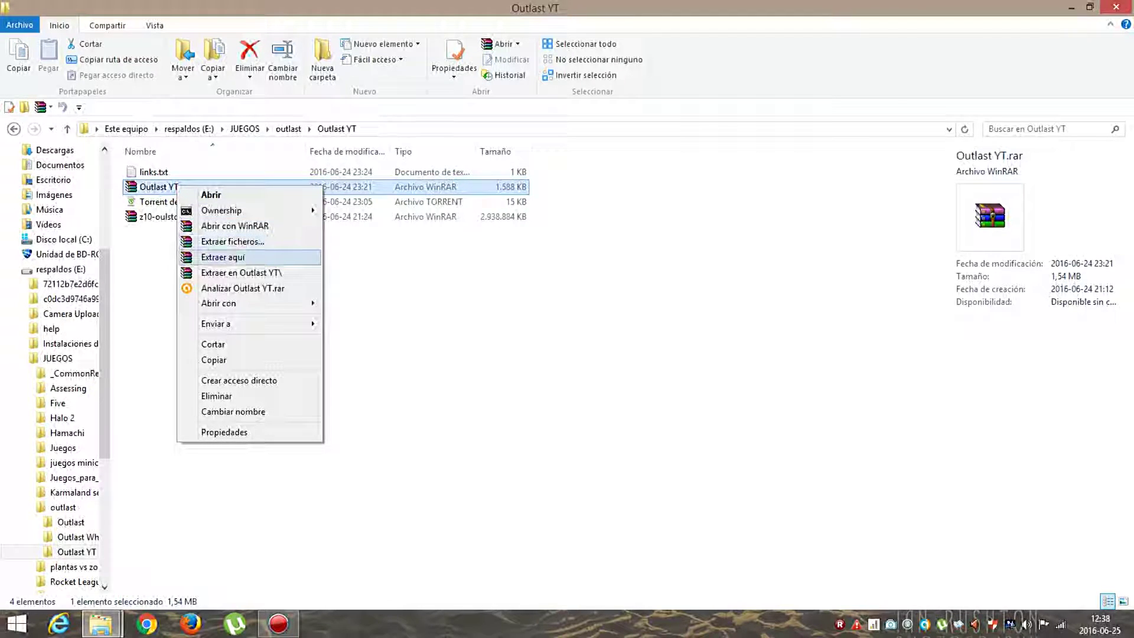
pyautogui.click(223, 257)
pyautogui.press('Return')
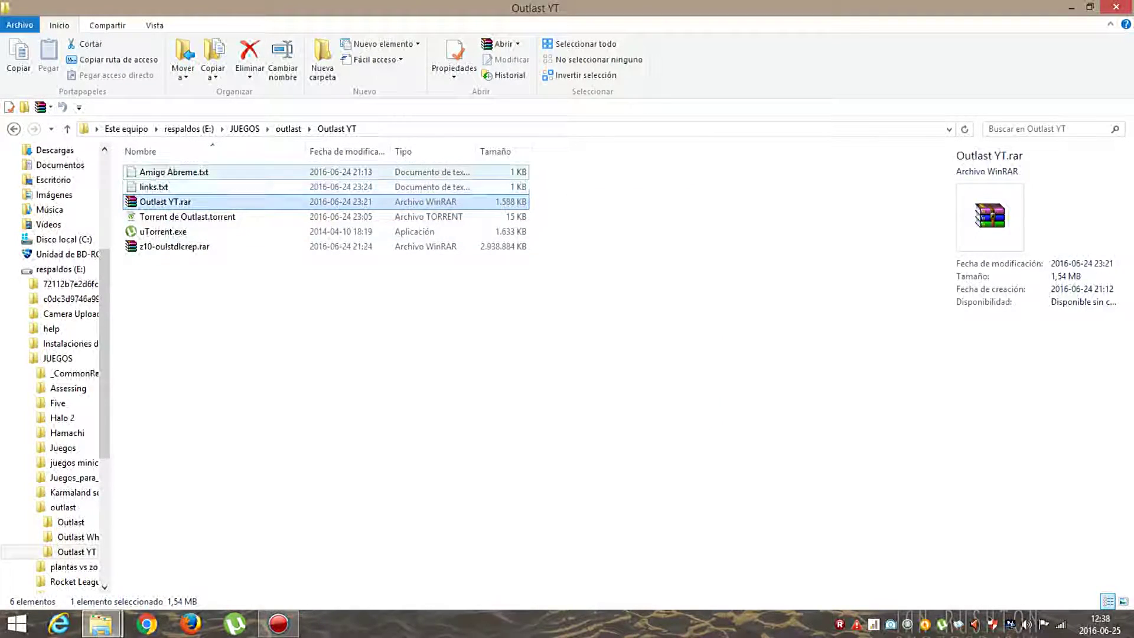
# - Examine the extracted Amigo Abreme.txt, Torrent de Outlast.torrent and uTorrent.exe files
pyautogui.click(174, 172)
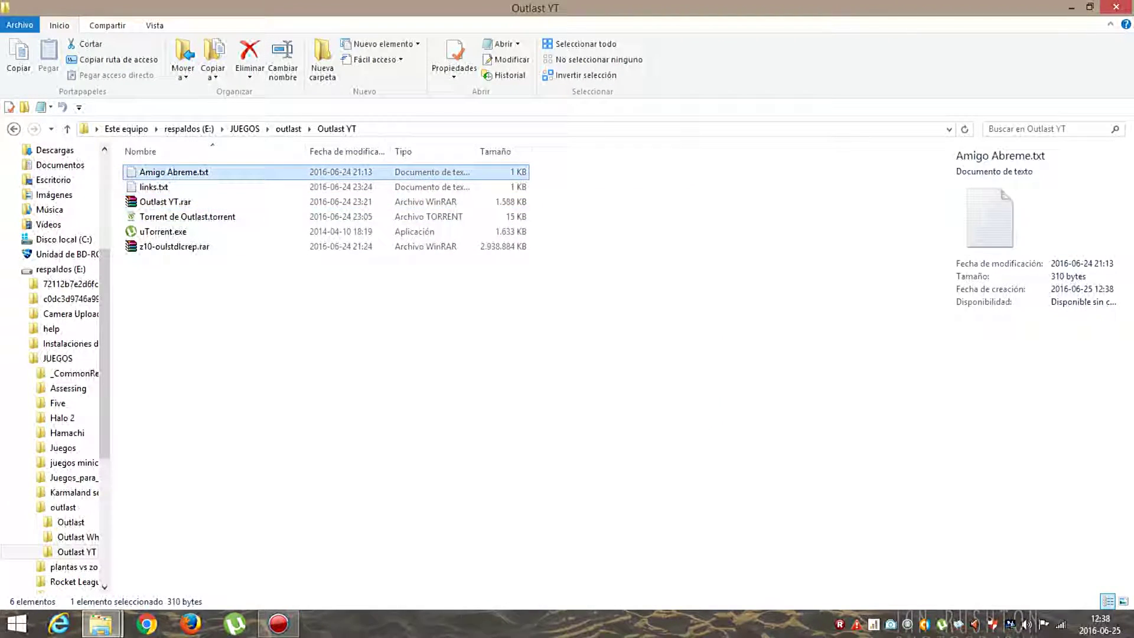
pyautogui.click(177, 217)
pyautogui.click(163, 232)
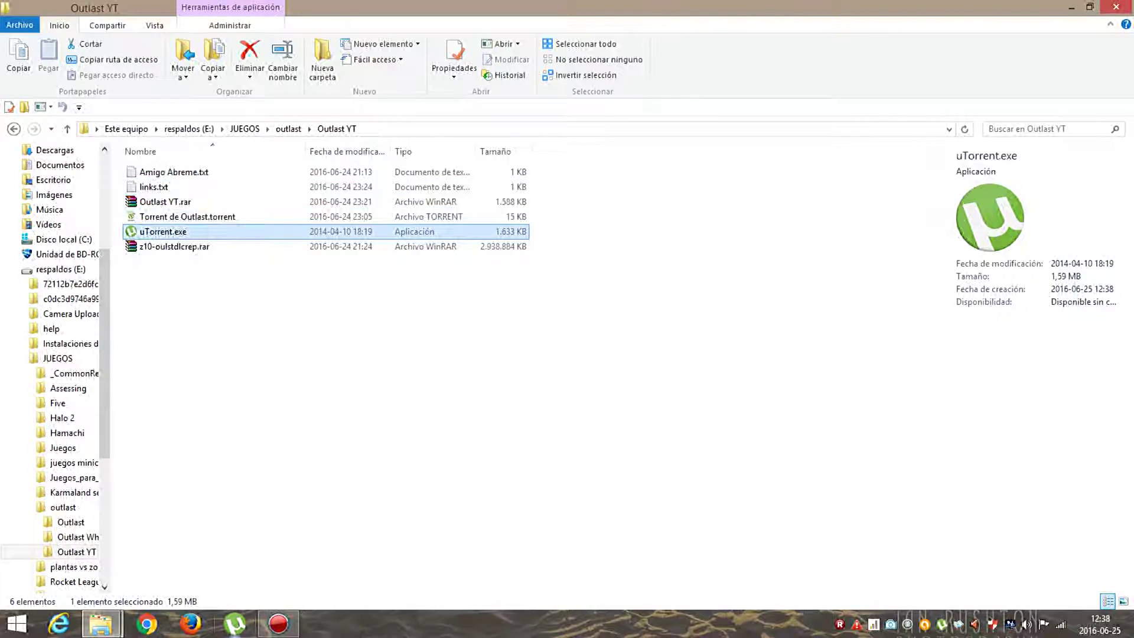
pyautogui.click(187, 217)
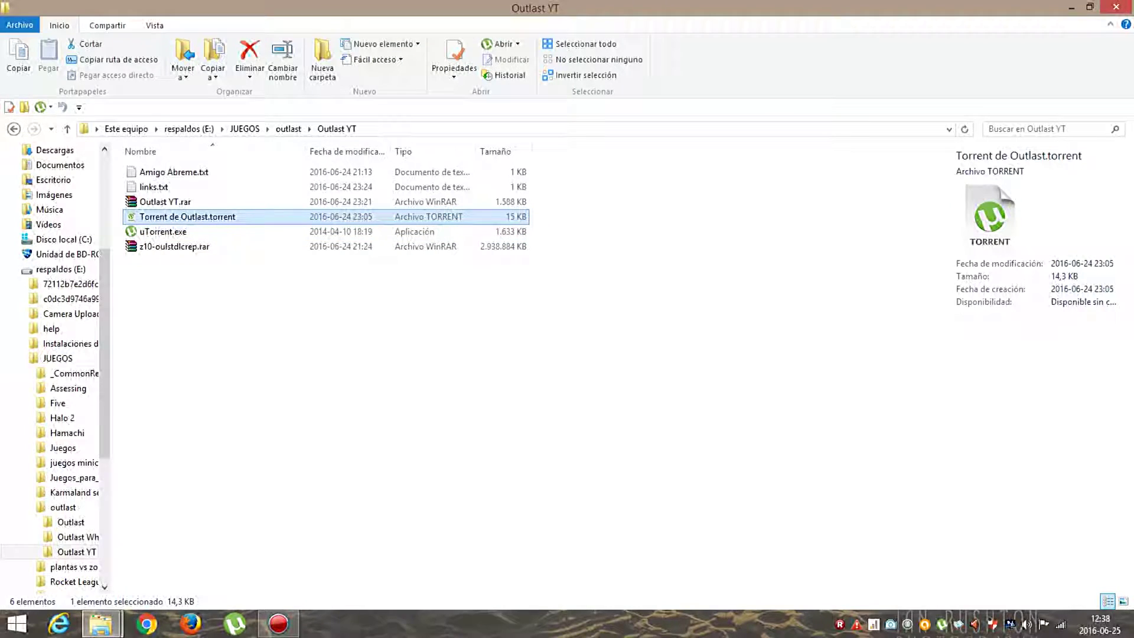
# - Switch to µTorrent, check the z10-oulstdlcrep.rar torrent's download, and minimize the program
pyautogui.click(235, 623)
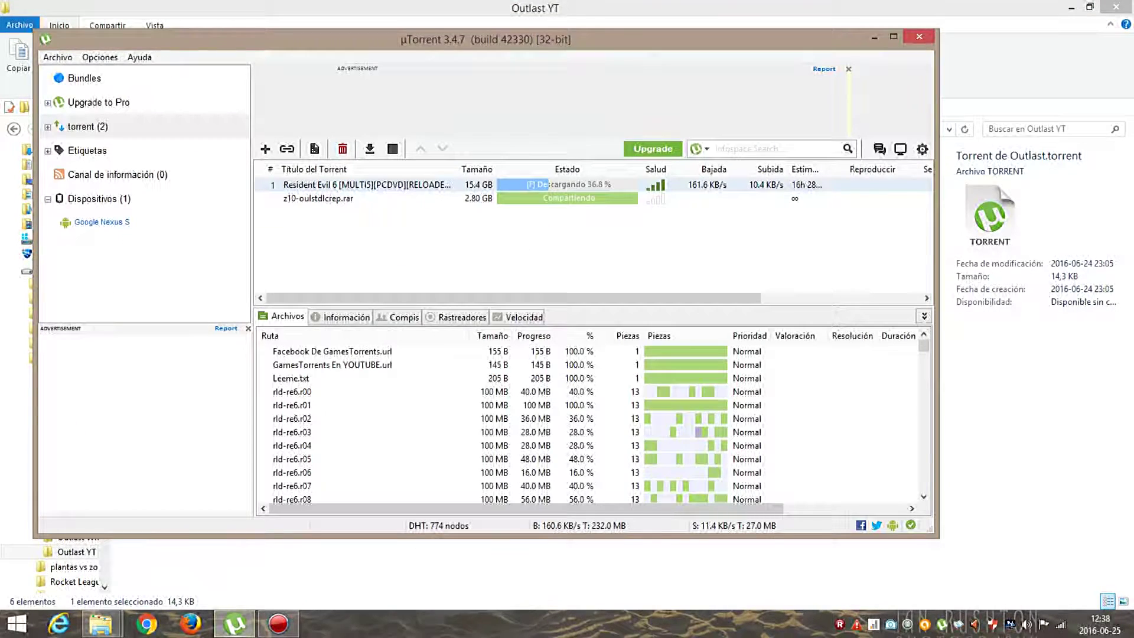
pyautogui.click(331, 199)
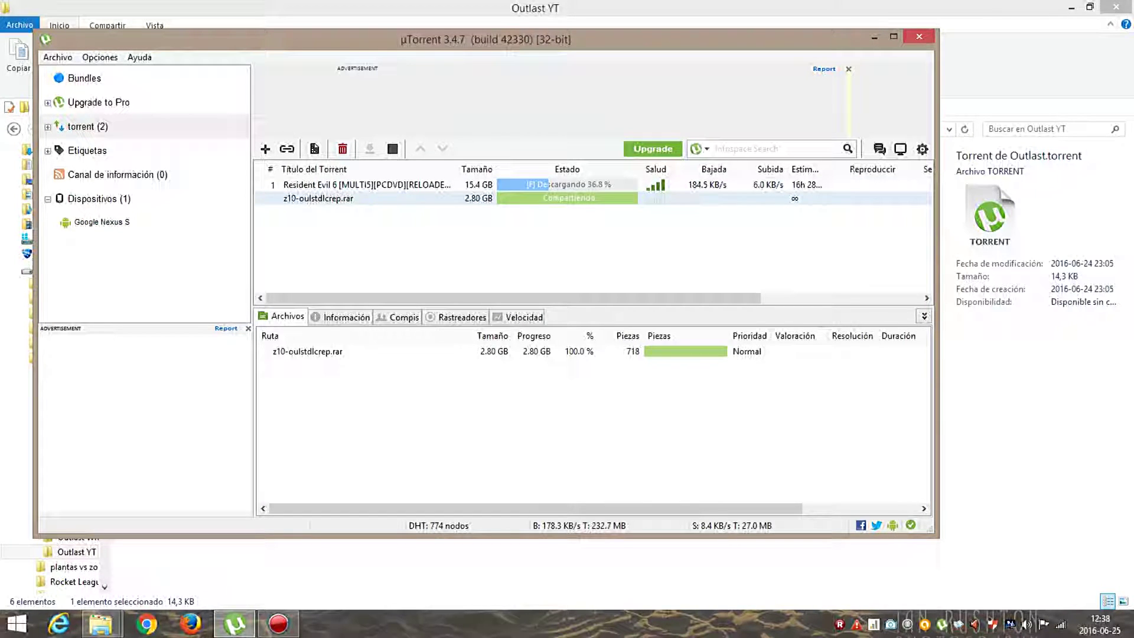
pyautogui.click(874, 37)
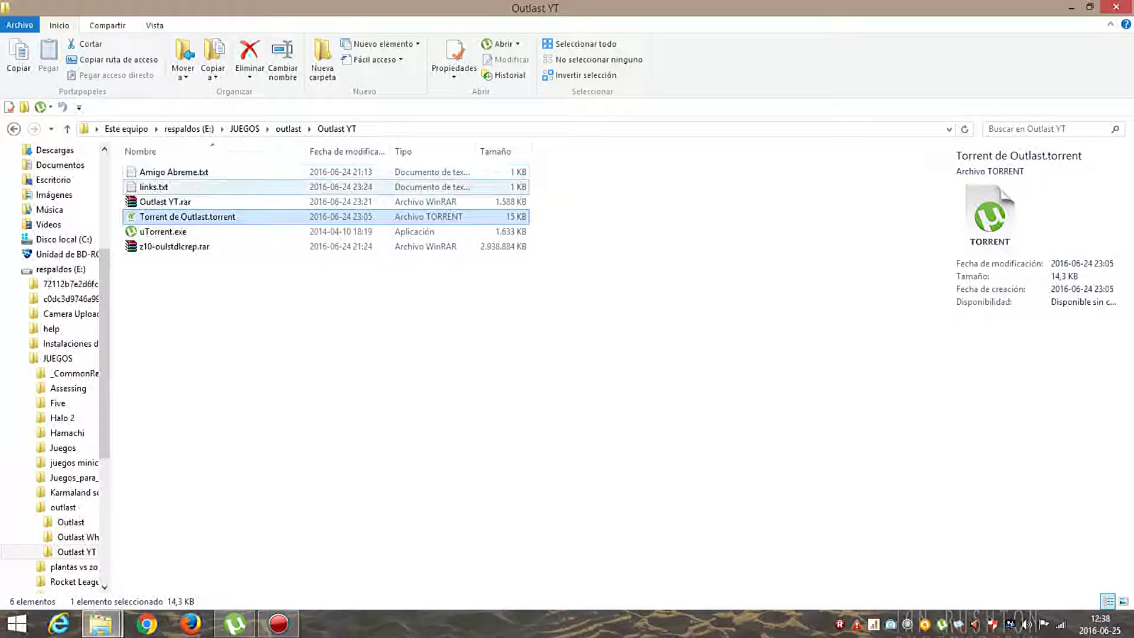
# - Check the z10-oulstdlcrep folder inside z10-oulstdlcrep.rar and extract the archive into the current folder
pyautogui.doubleClick(174, 246)
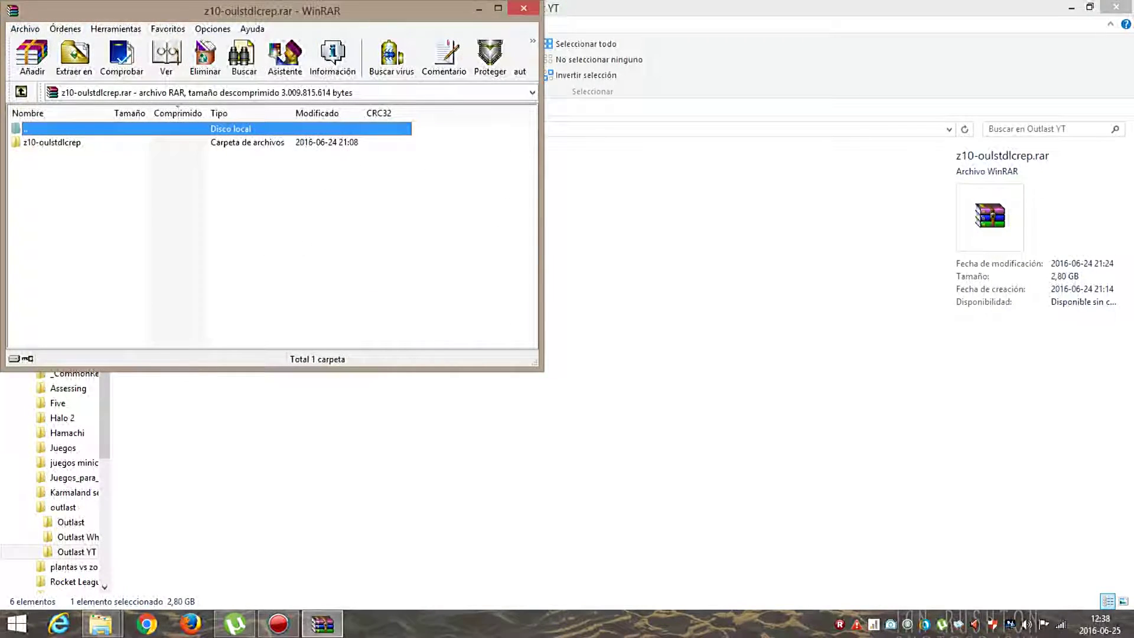
pyautogui.doubleClick(52, 142)
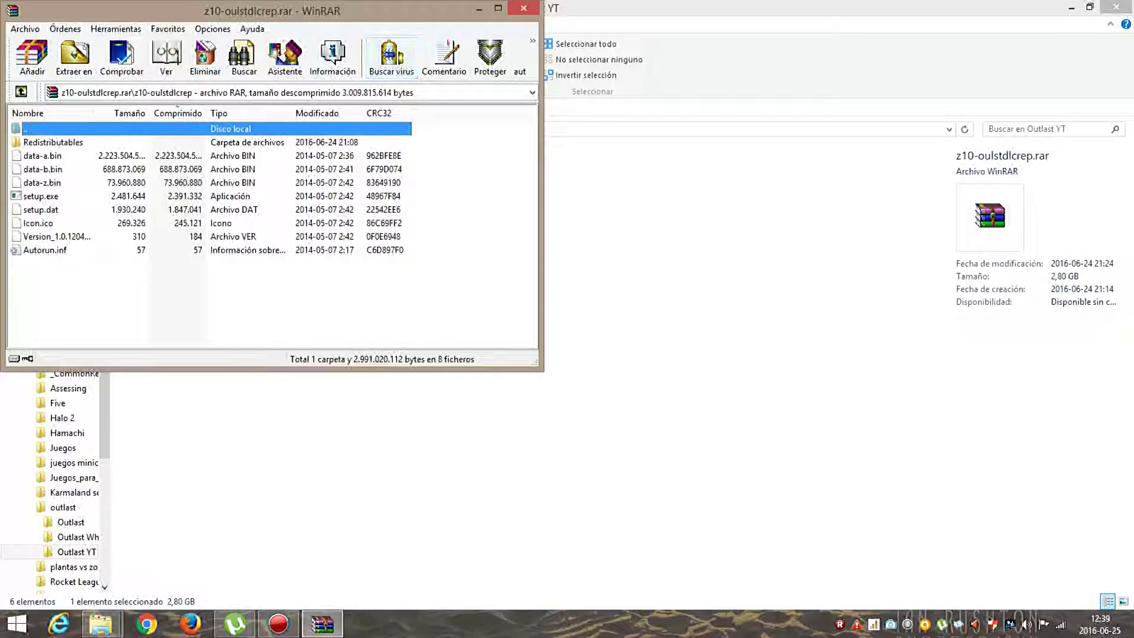
pyautogui.click(523, 8)
pyautogui.rightClick(228, 242)
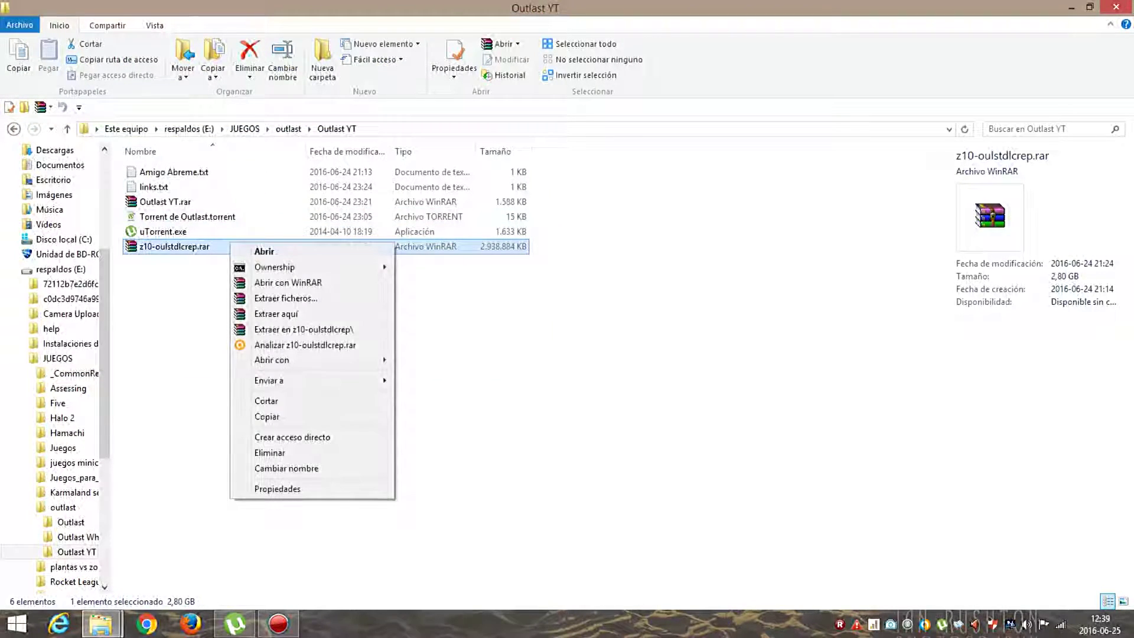
pyautogui.click(268, 314)
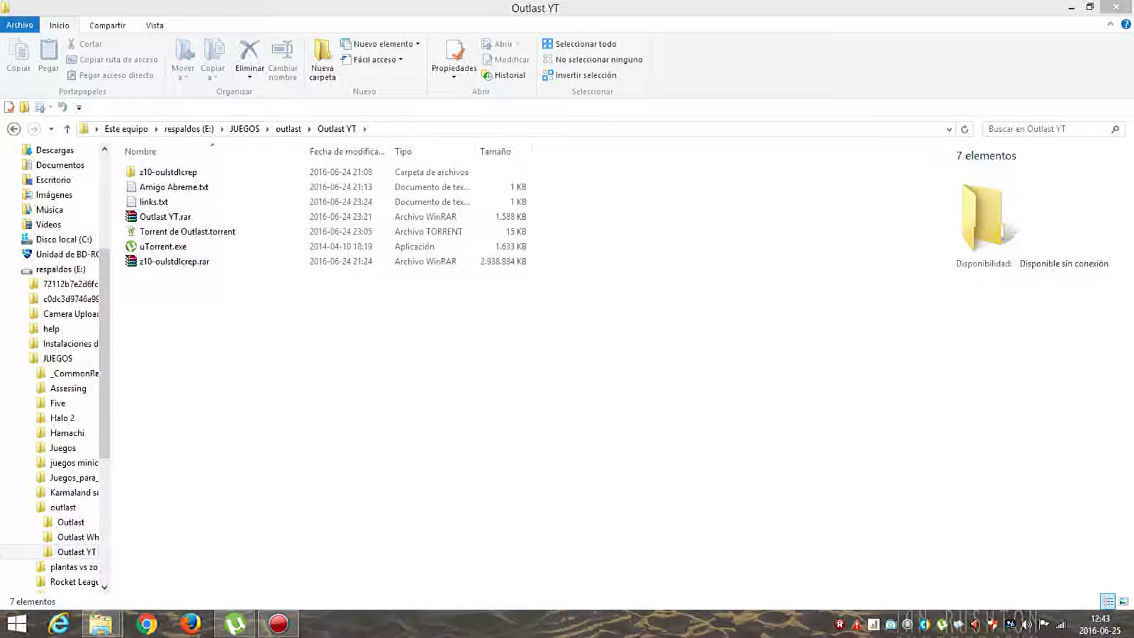
# - Bring up the Outlast YT folder window and open the extracted z10-oulstdlcrep folder
pyautogui.moveTo(101, 624)
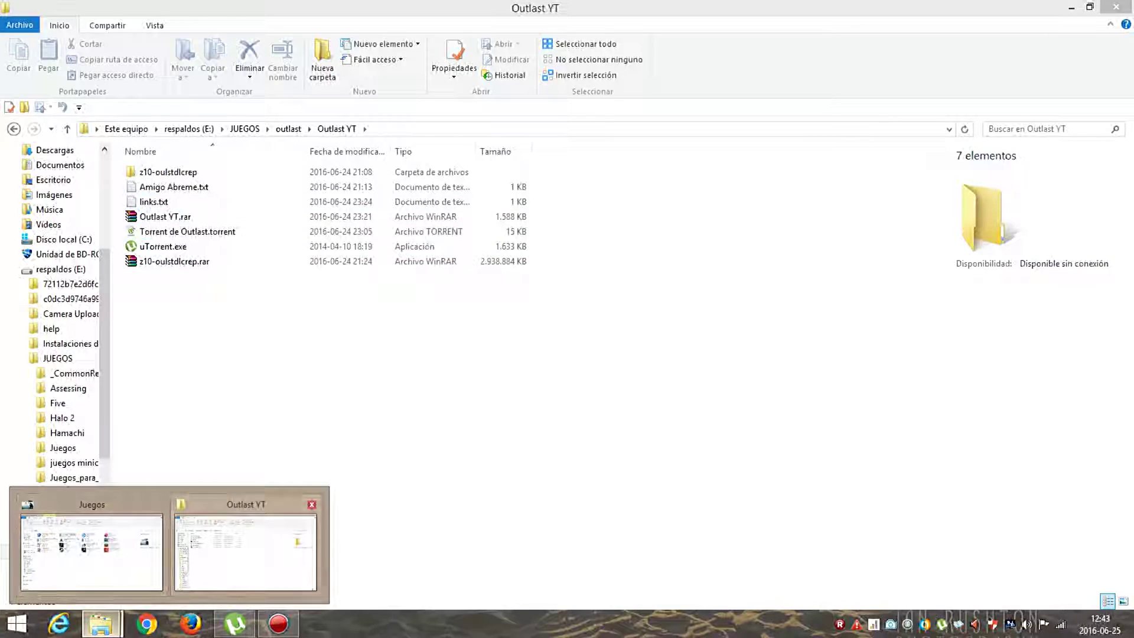
pyautogui.click(244, 545)
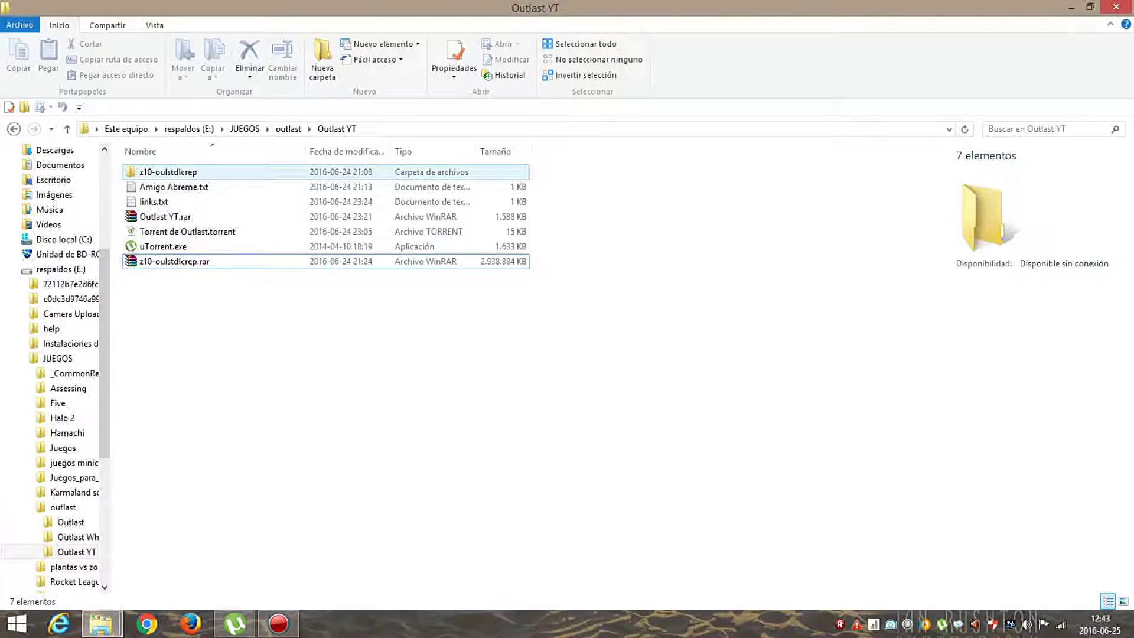
pyautogui.click(169, 173)
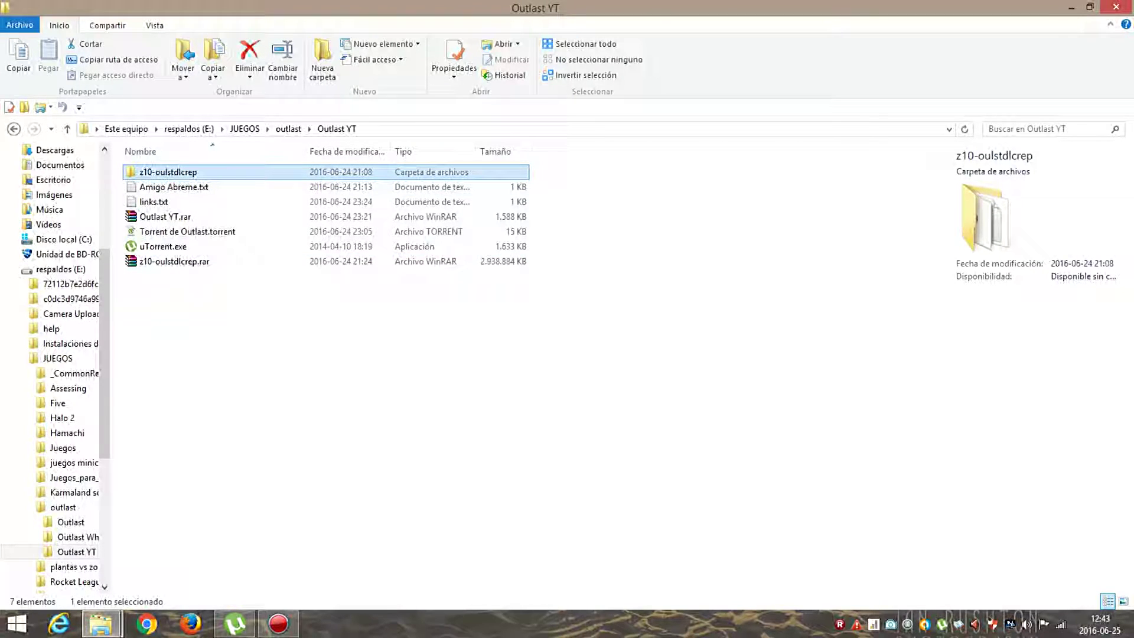
pyautogui.press('F2')
pyautogui.press('Return')
pyautogui.press('Return')
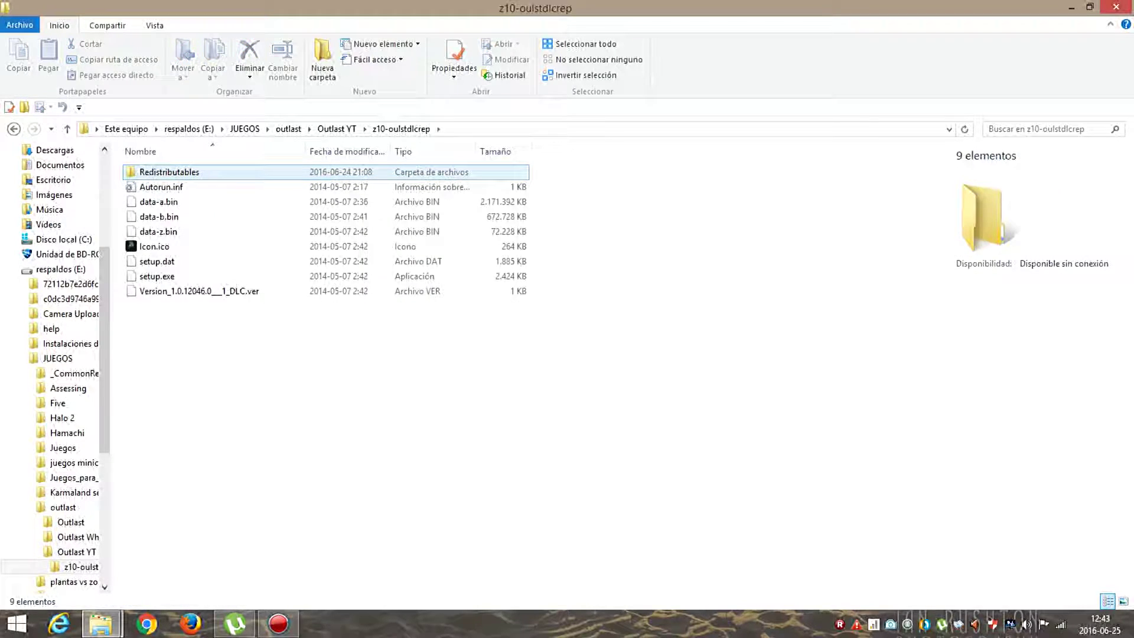
# - Look over the game's installation files and open the Redistributables folder to examine its installers
pyautogui.press('Down')
pyautogui.press('Down')
pyautogui.press('Down')
pyautogui.press('Down')
pyautogui.press('Down')
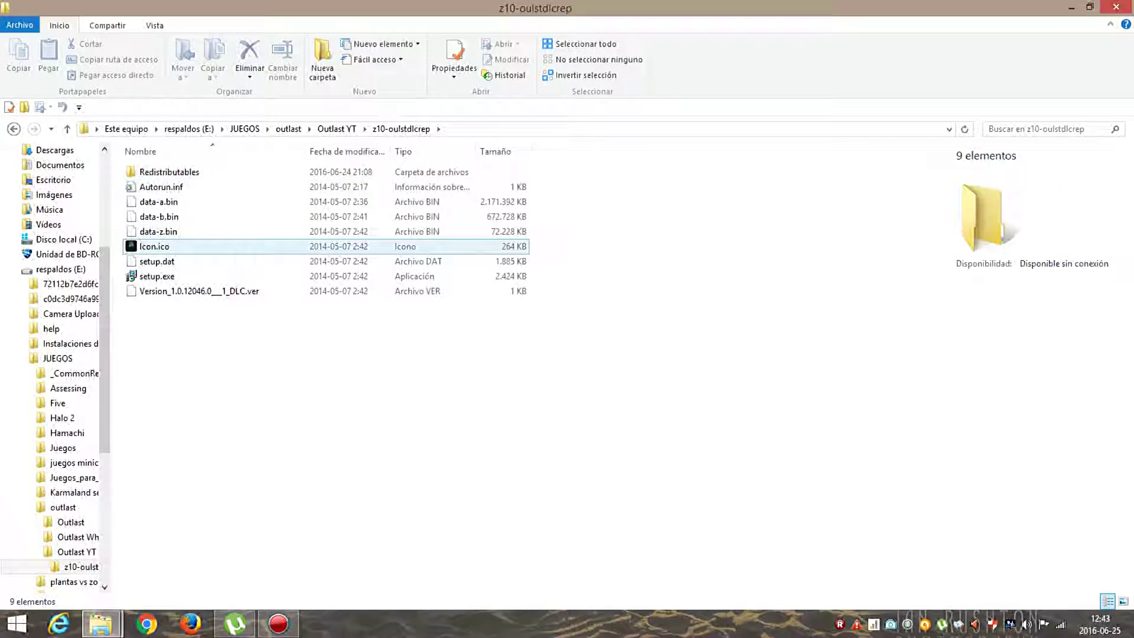
pyautogui.press('Up')
pyautogui.press('Up')
pyautogui.press('Up')
pyautogui.press('Up')
pyautogui.press('Up')
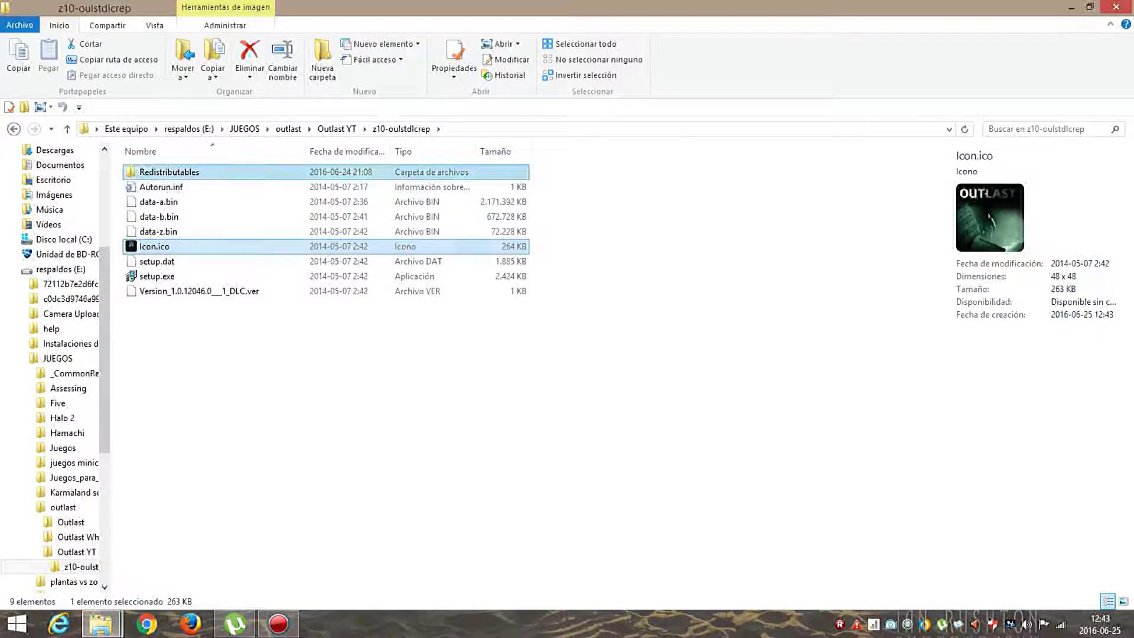
pyautogui.press('Return')
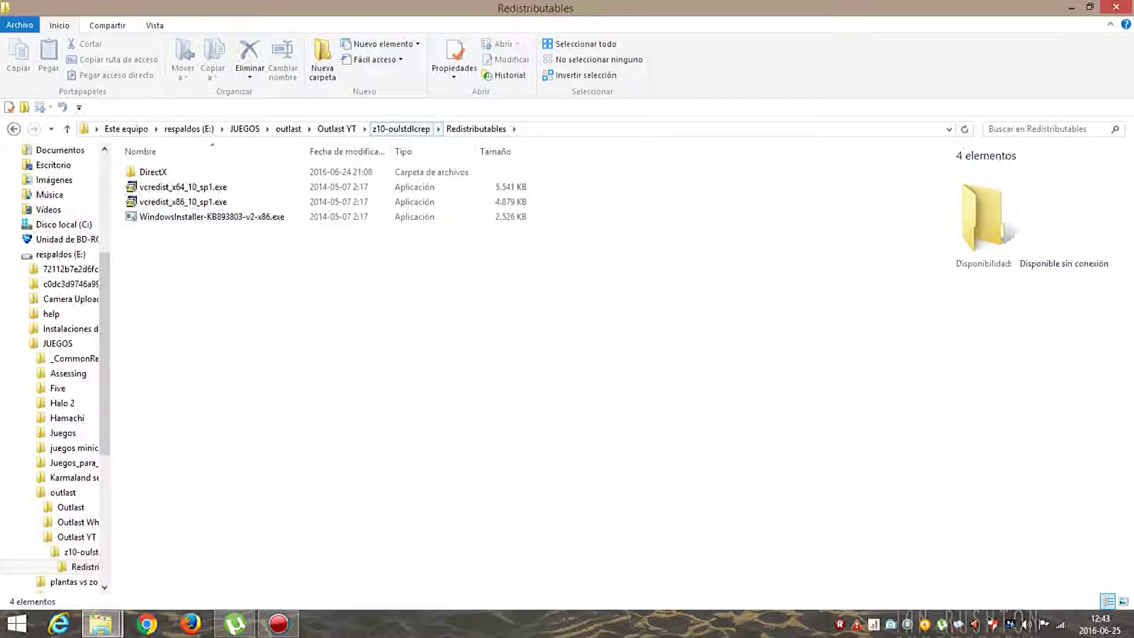
# - Return to the z10-oulstdlcrep folder, run setup.exe and allow it to make changes to the computer
pyautogui.click(401, 129)
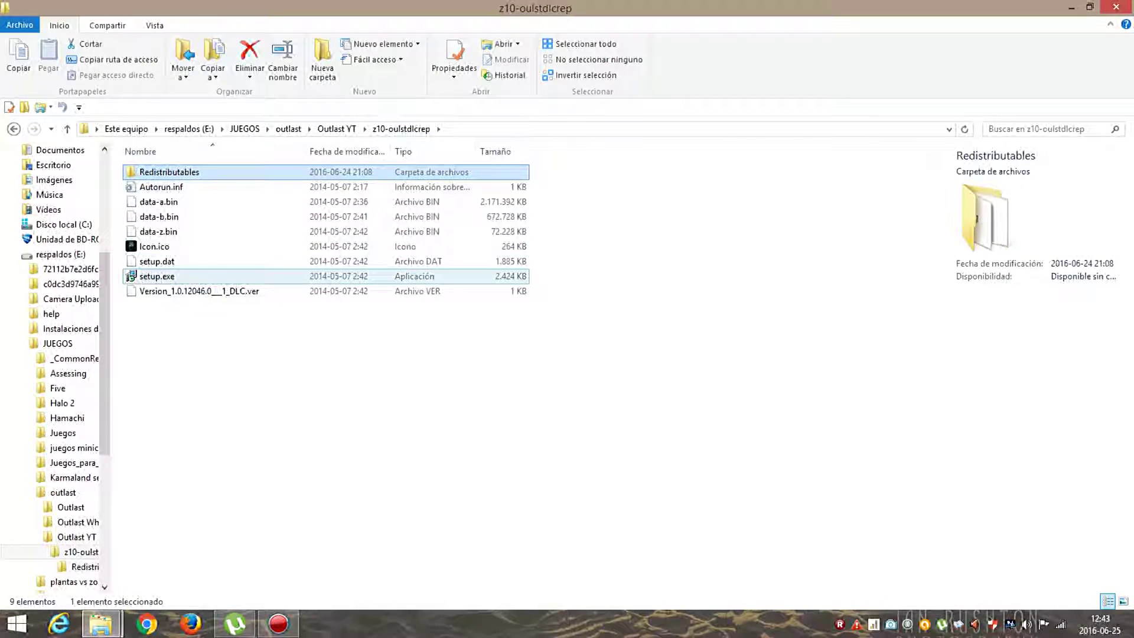
pyautogui.click(168, 277)
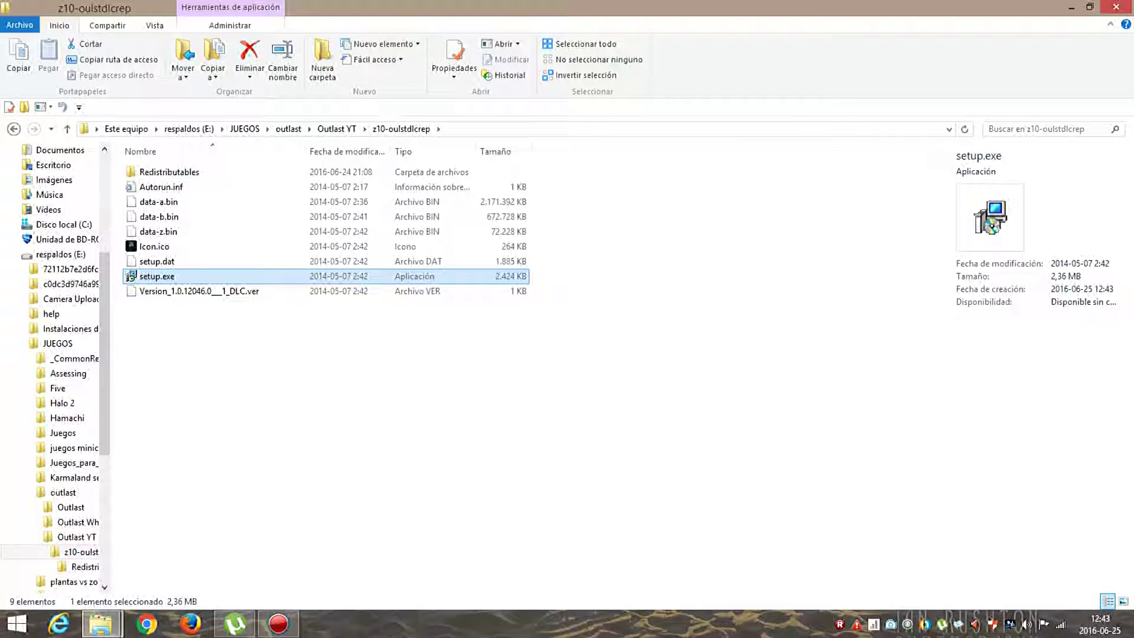
pyautogui.press('Return')
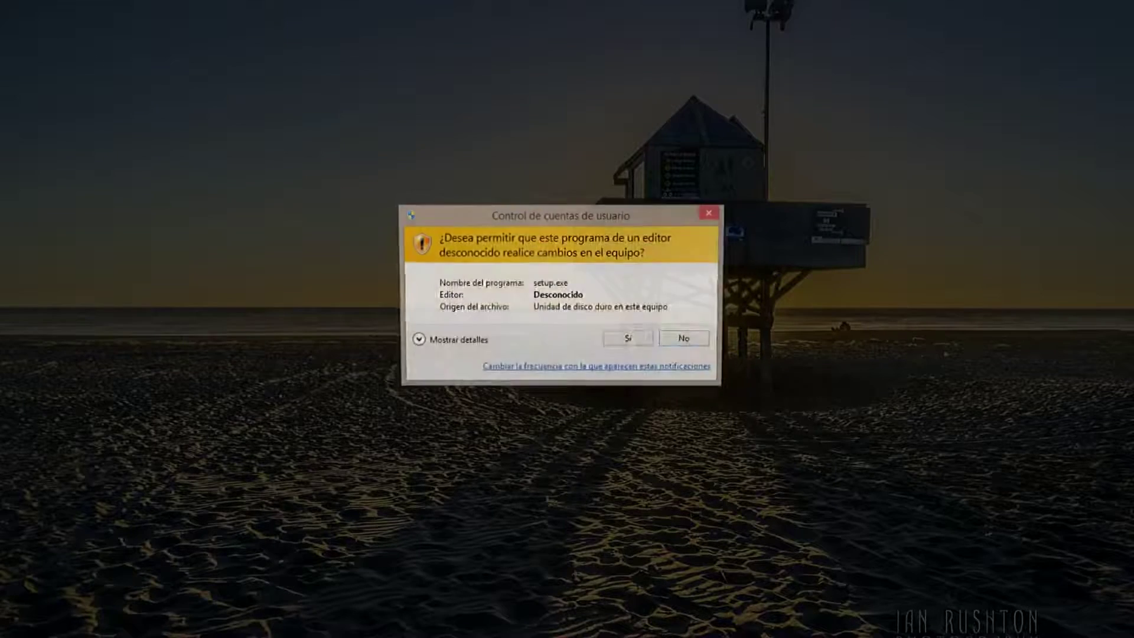
pyautogui.click(629, 340)
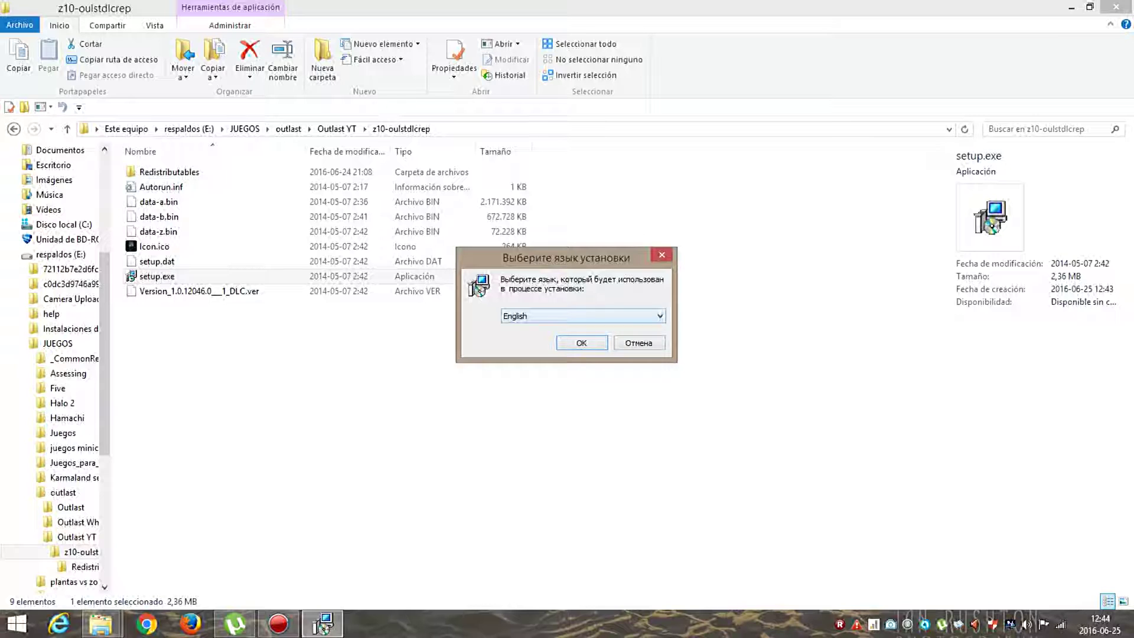
# - Choose English as the setup language and continue to the Outlast Setup Wizard
pyautogui.hotkey('alt', 'Down')
pyautogui.press('Return')
pyautogui.press('Return')
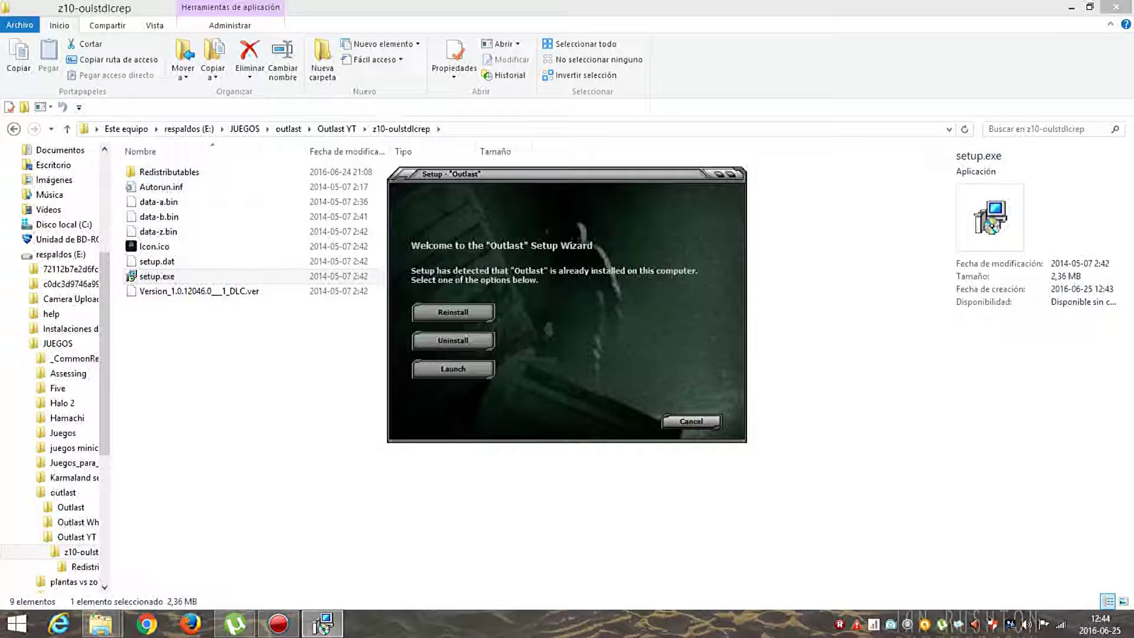
# - Cancel the Outlast Setup Wizard and confirm exiting the setup
pyautogui.click(691, 421)
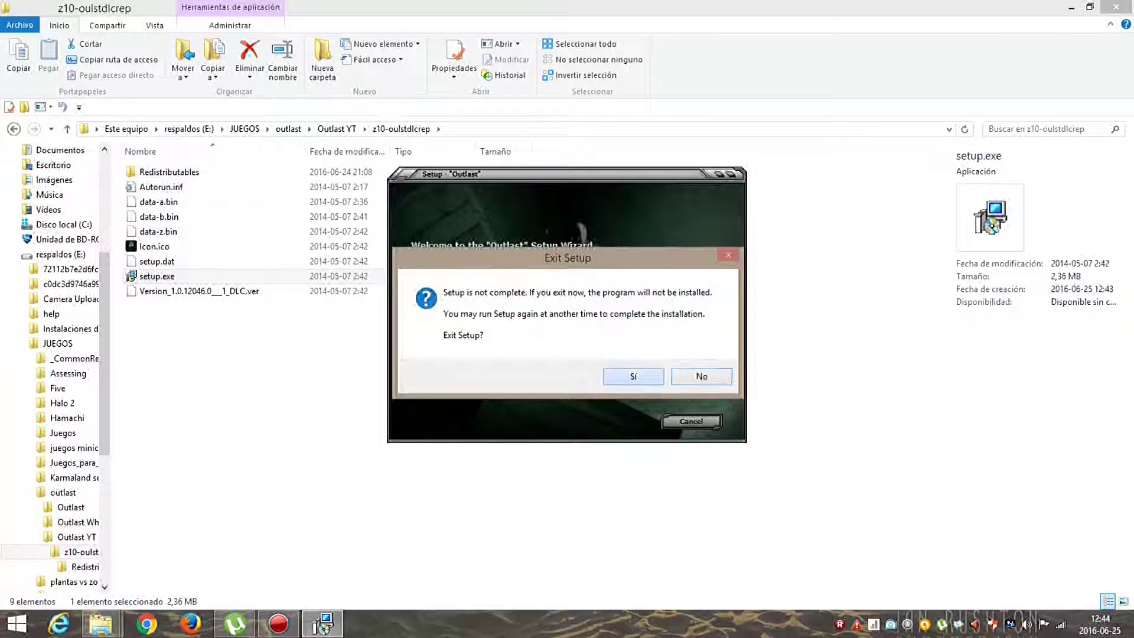
pyautogui.click(615, 372)
pyautogui.click(615, 372)
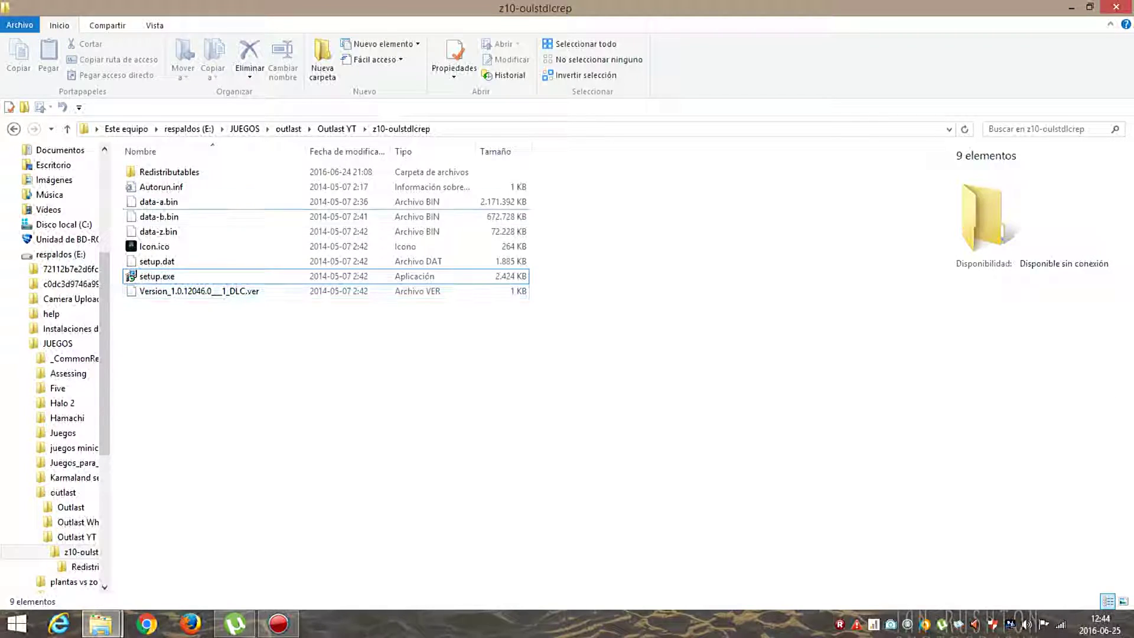
# - Go back up from z10-oulstdlcrep through Outlast YT, outlast and JUEGOS to the respaldos (E:) drive
pyautogui.click(336, 129)
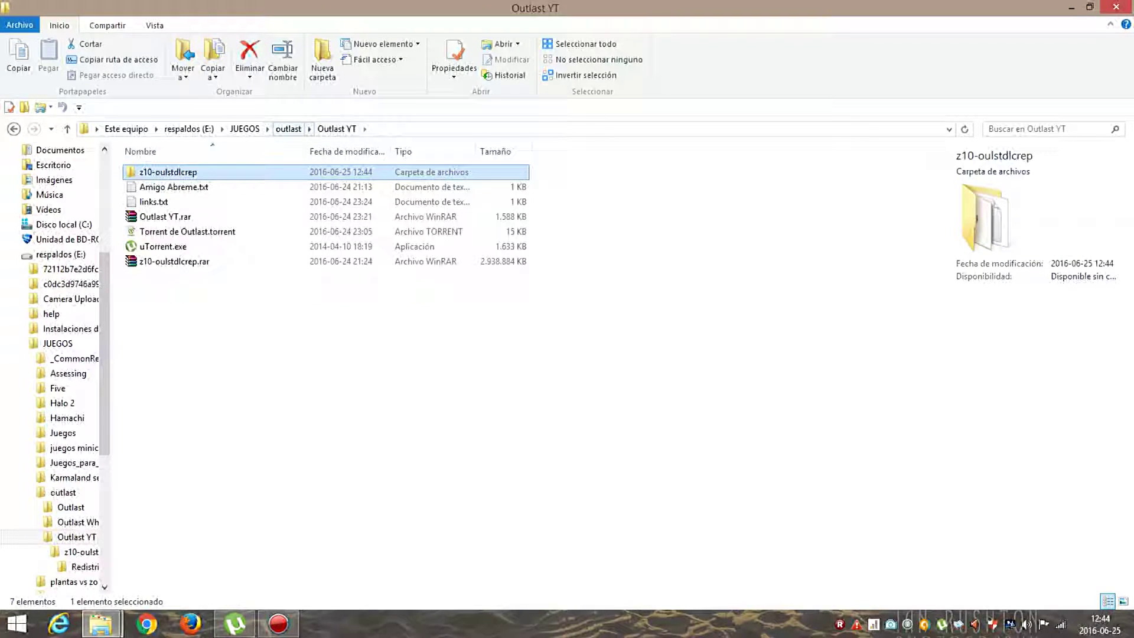
pyautogui.click(288, 129)
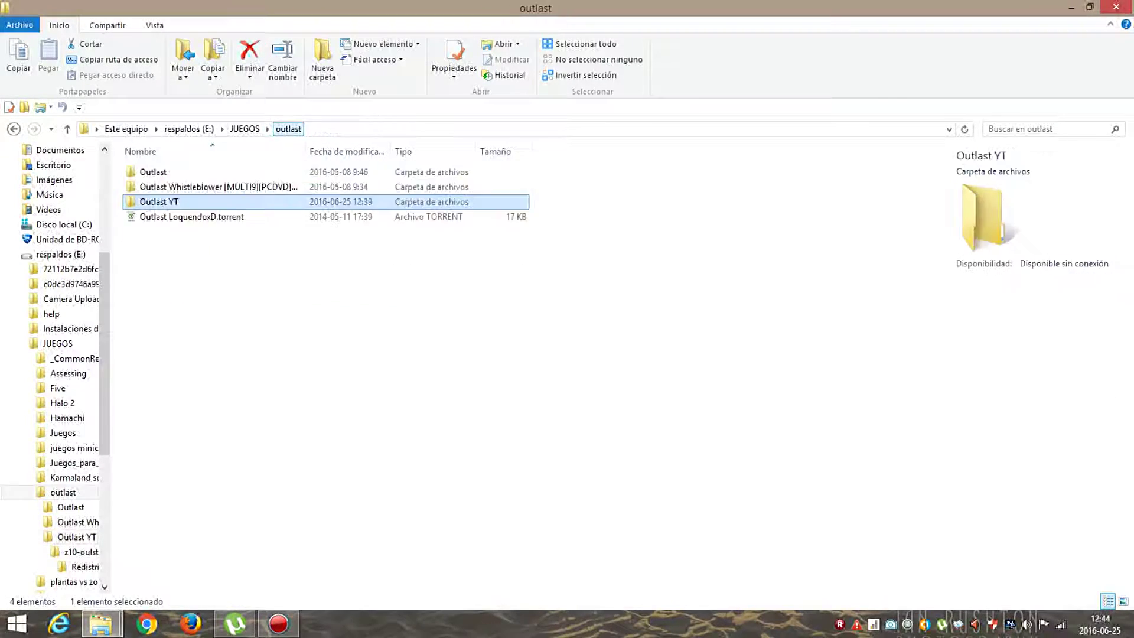
pyautogui.click(244, 129)
pyautogui.click(189, 129)
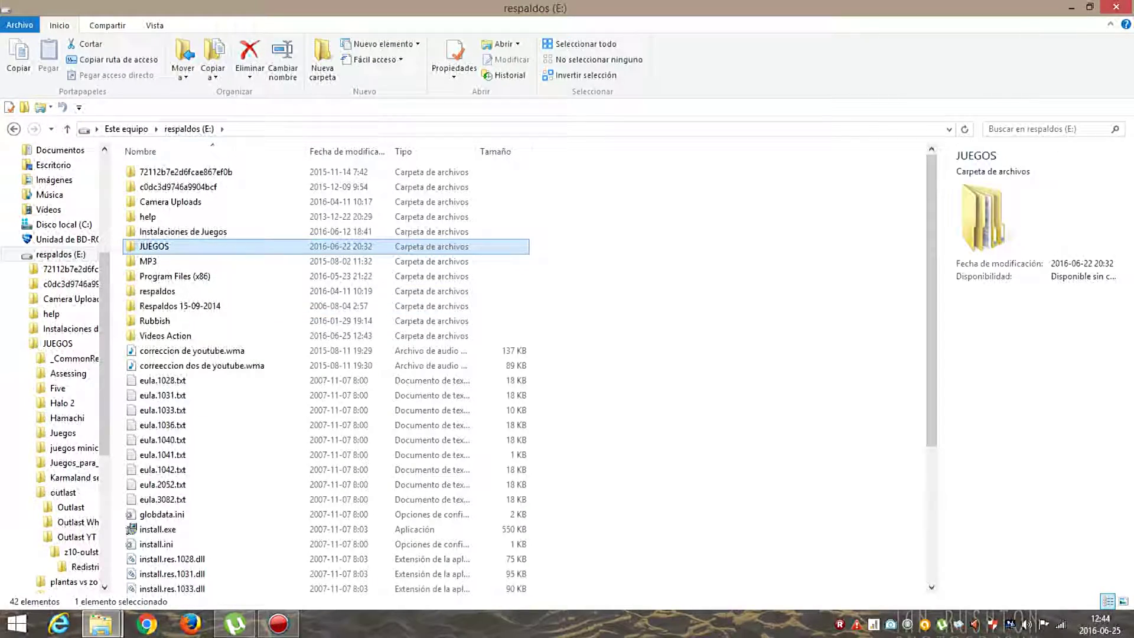
# - Minimize the folder window, open the Juegos folder on the desktop and launch Outlast from its shortcut
pyautogui.click(1071, 7)
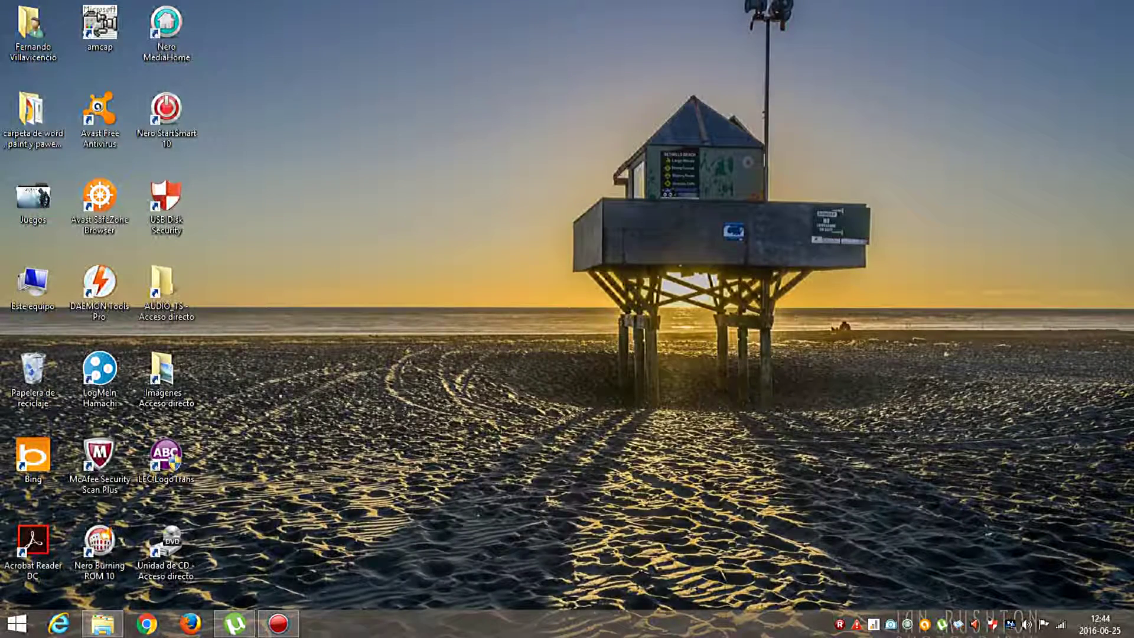
pyautogui.doubleClick(33, 201)
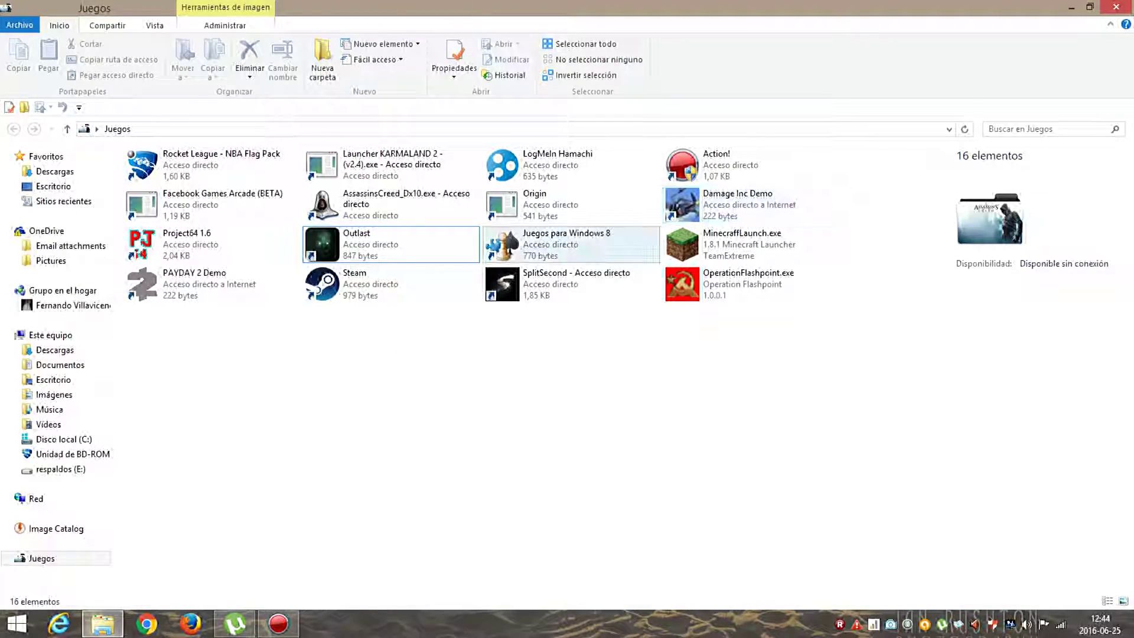
pyautogui.click(391, 245)
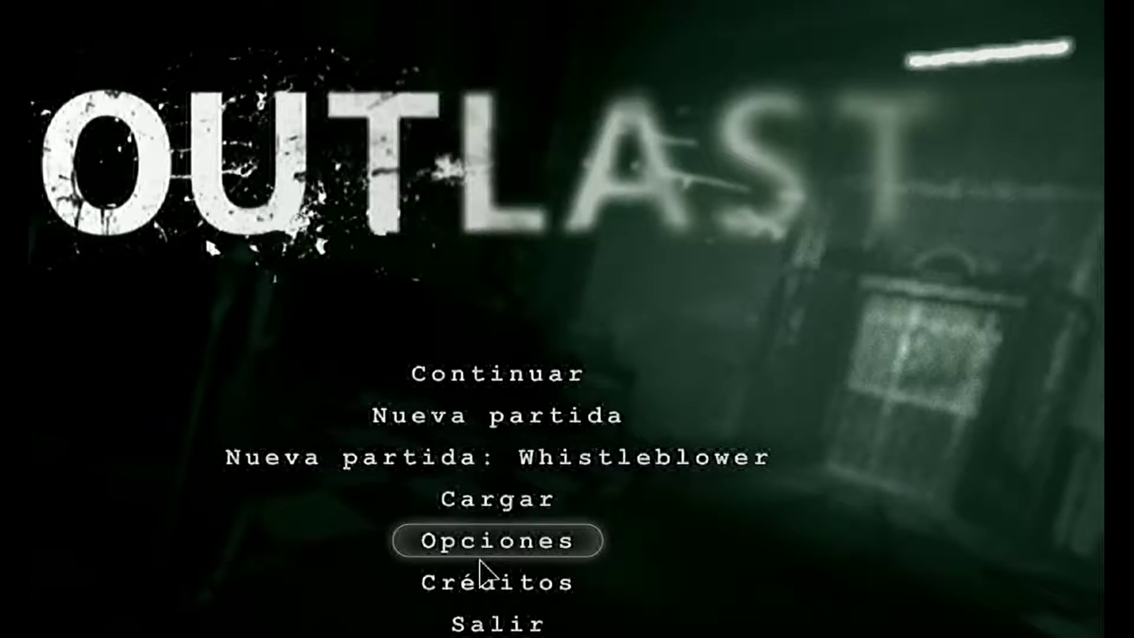
# - Open Outlast's Cargar screen, look through the whole list of saved games and return to the main menu
pyautogui.click(503, 517)
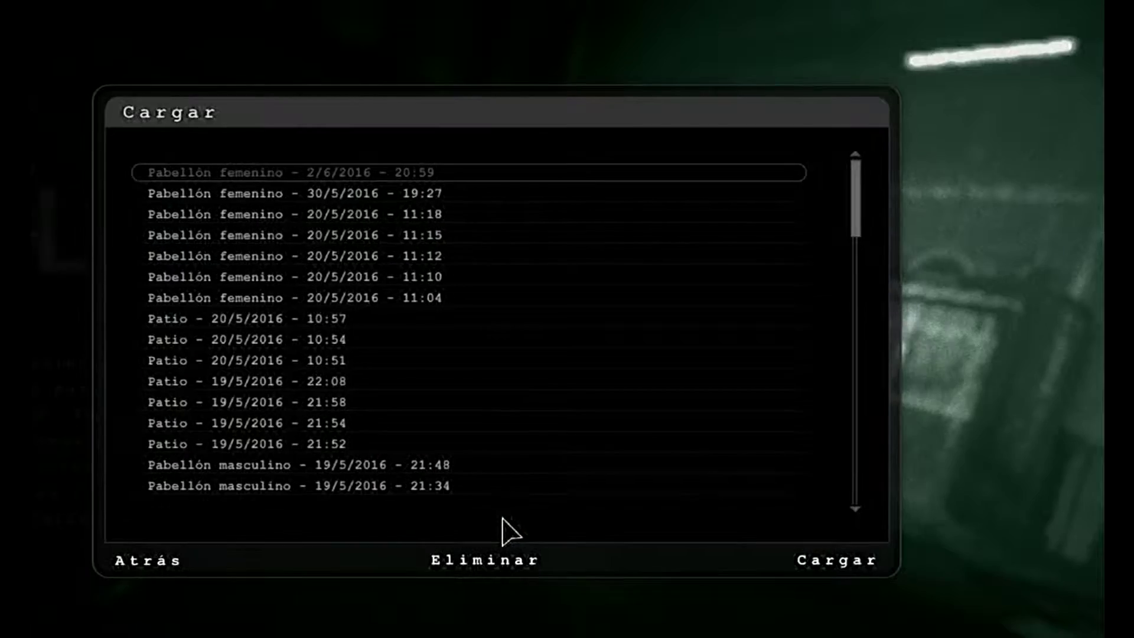
pyautogui.scroll(-12, 305, 414)
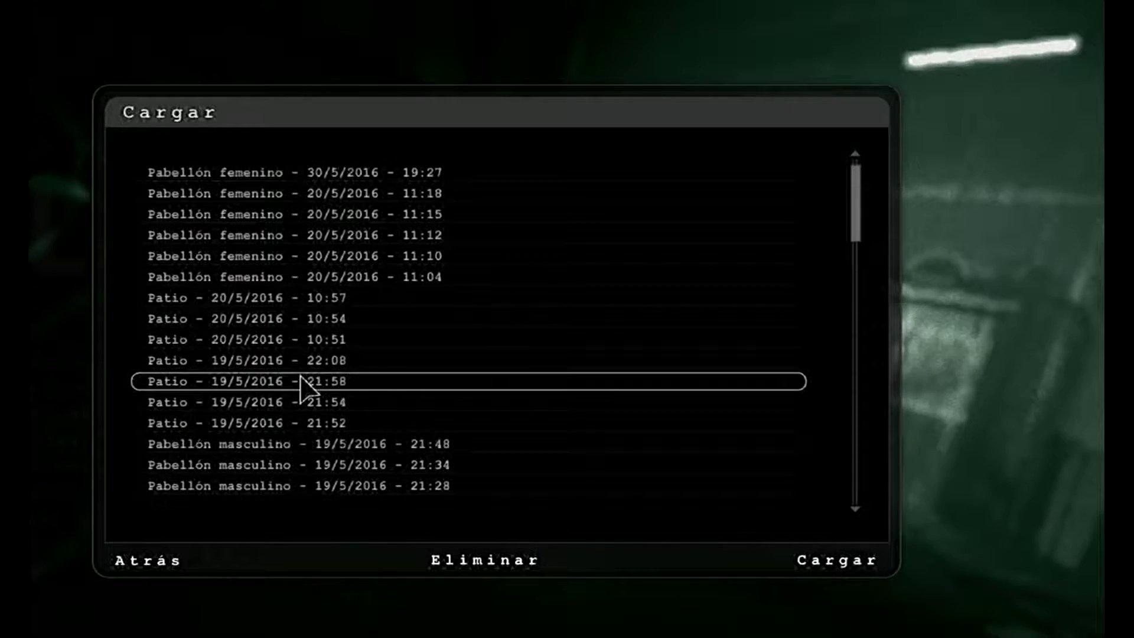
pyautogui.scroll(-20, 306, 451)
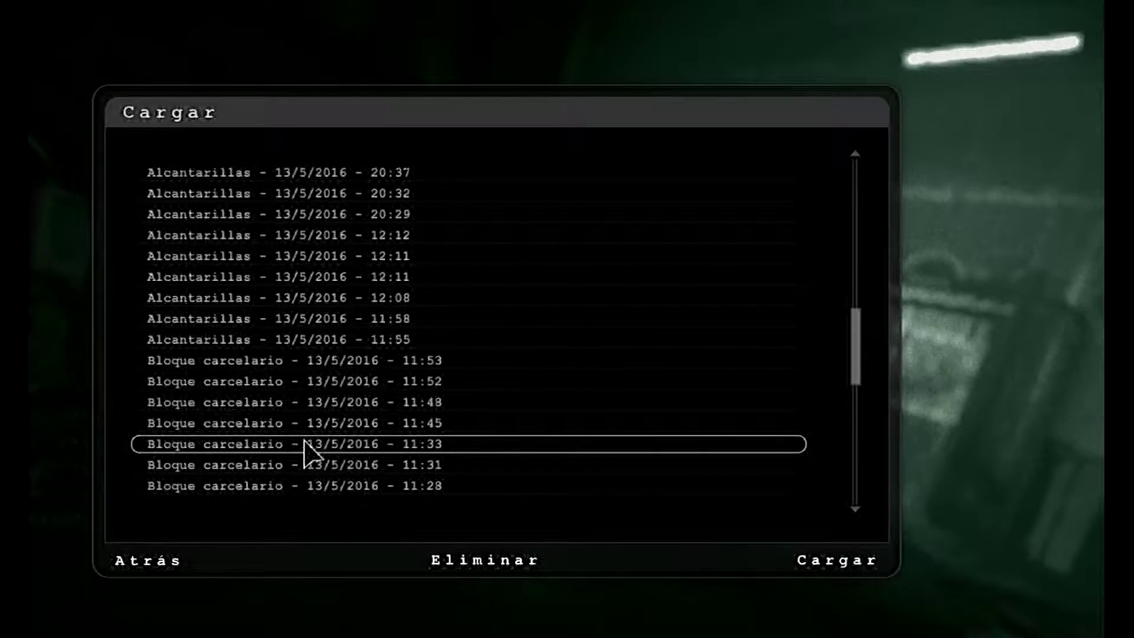
pyautogui.scroll(-10, 306, 452)
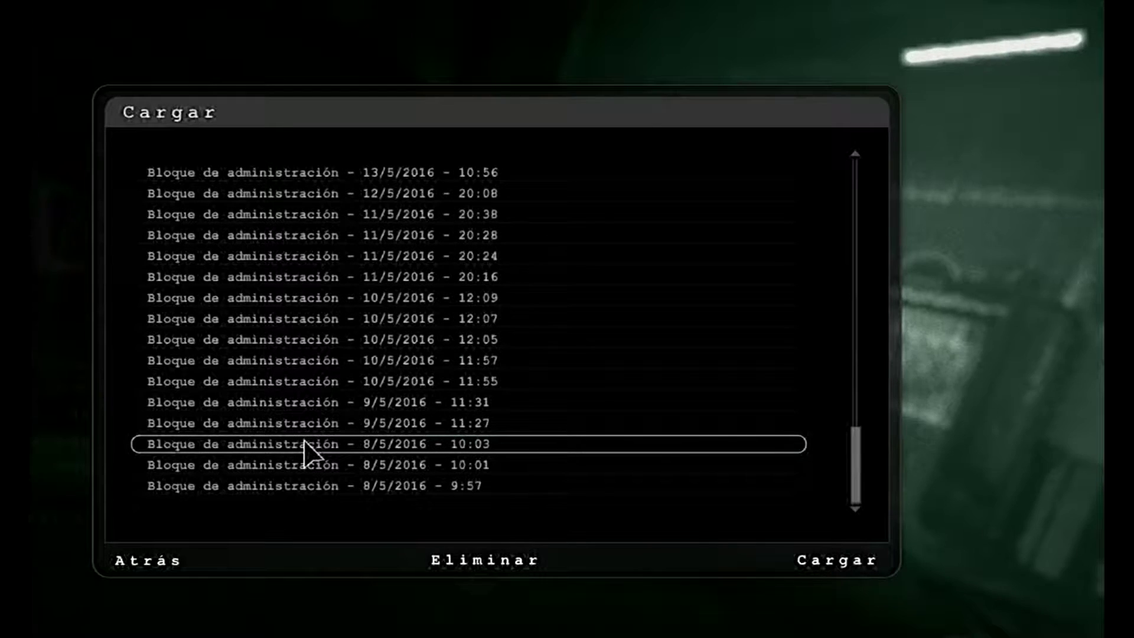
pyautogui.scroll(12, 519, 456)
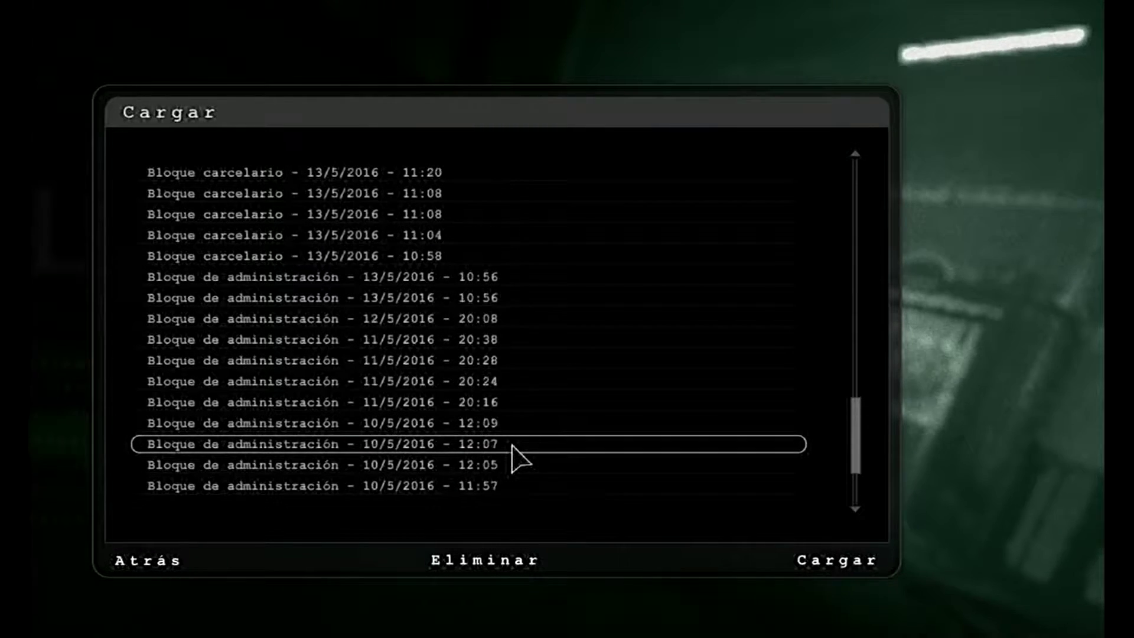
pyautogui.scroll(20, 512, 446)
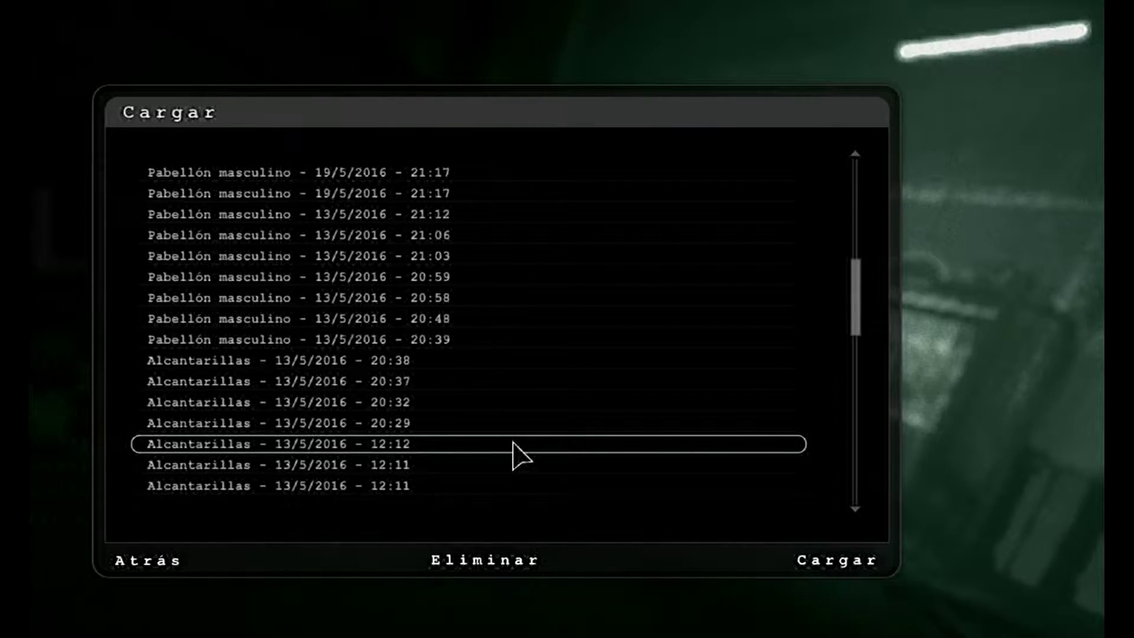
pyautogui.scroll(8, 512, 455)
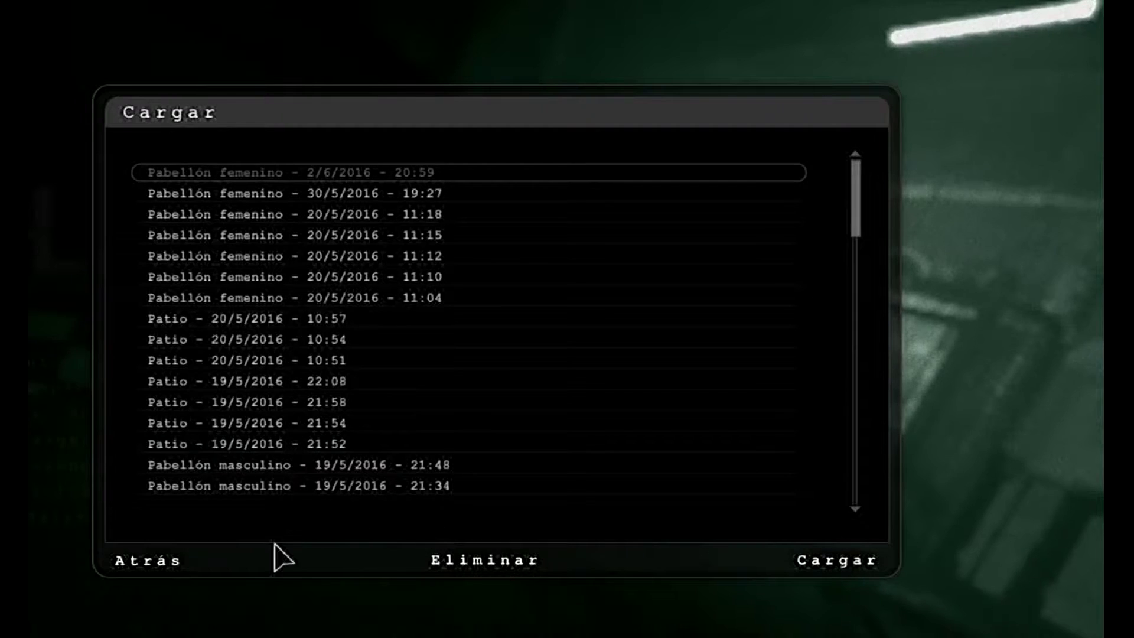
pyautogui.click(150, 561)
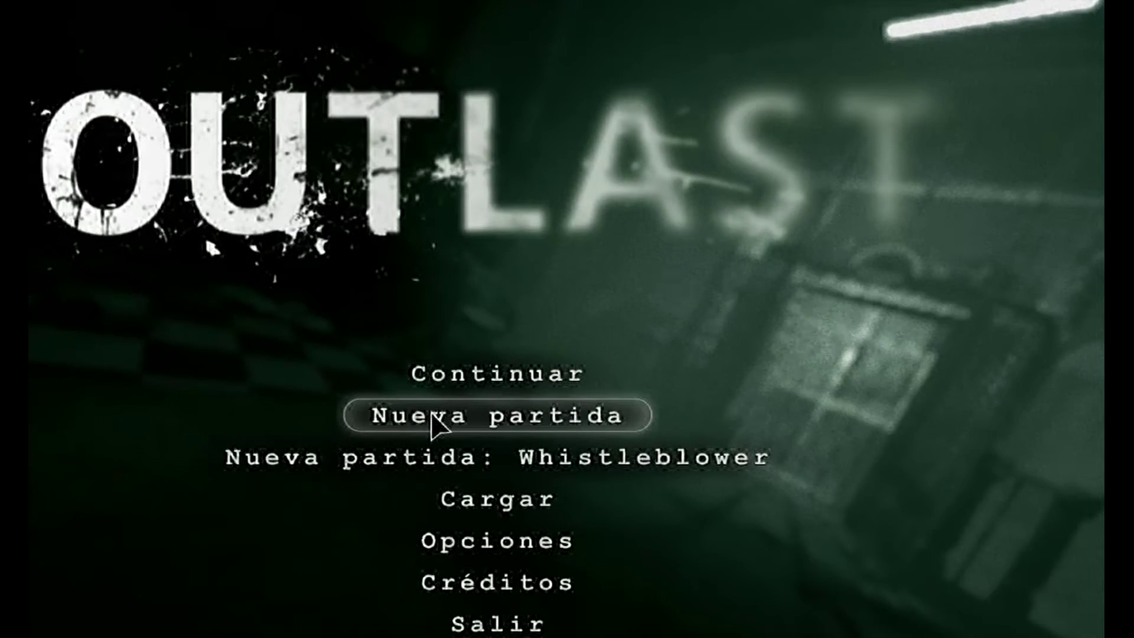